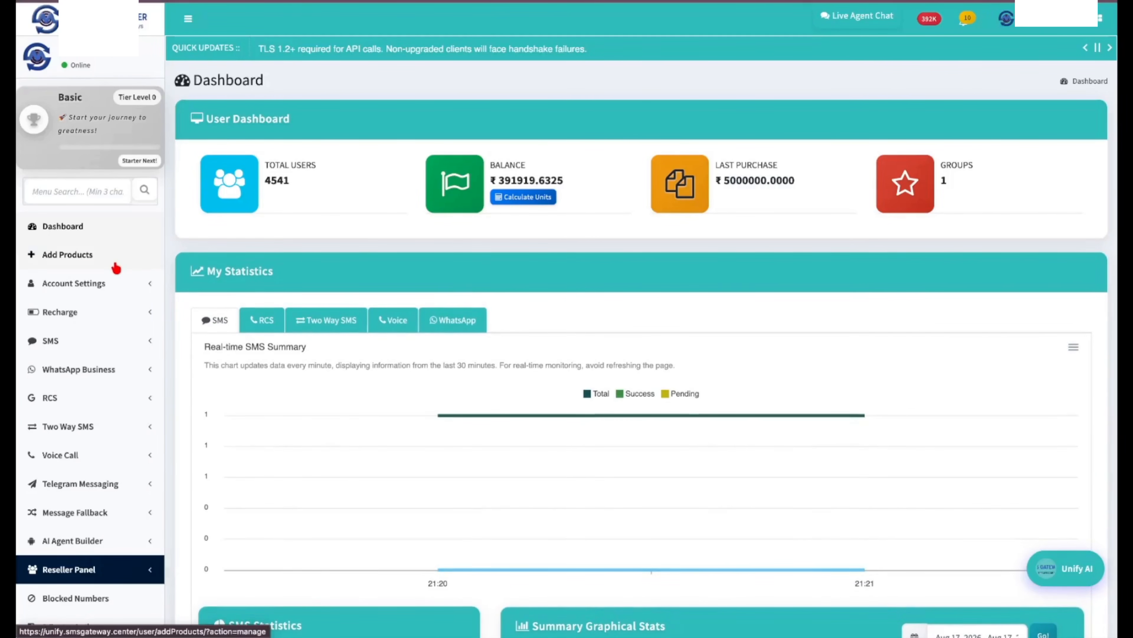
Open the Google Sheets page under Integration in the sidebar.
scroll(120, 301, "down", 7)
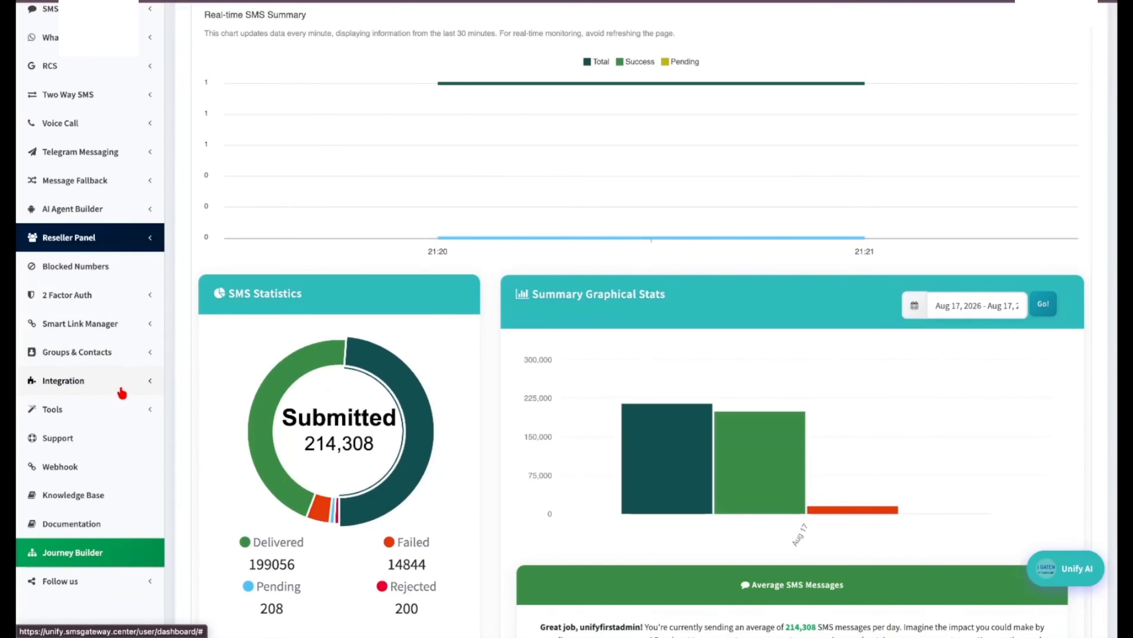
left_click(123, 391)
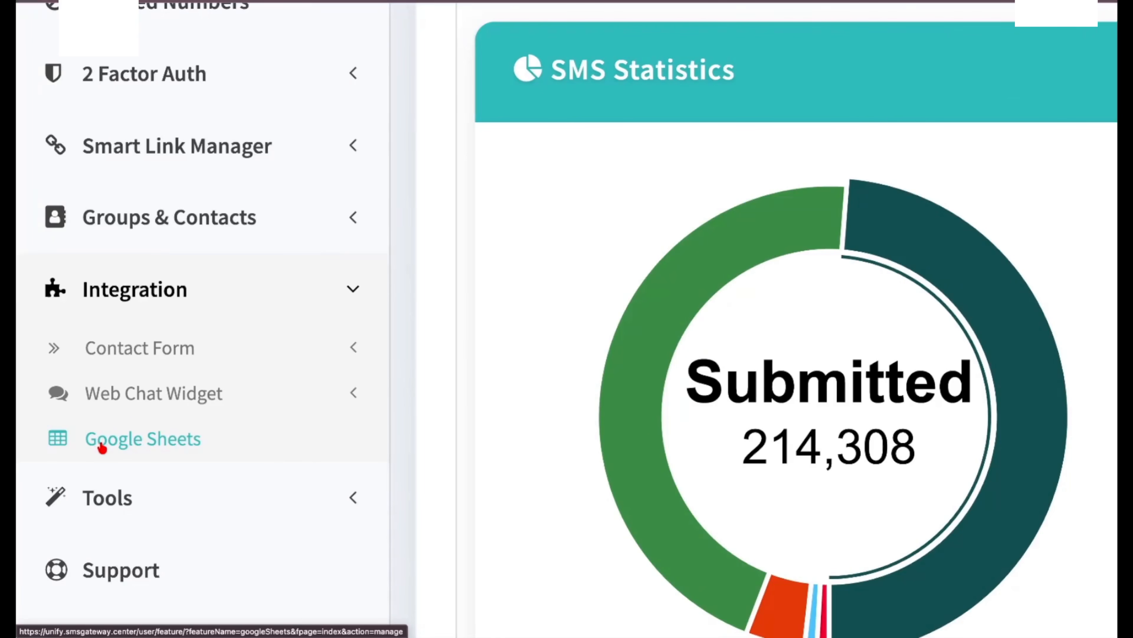
left_click(102, 447)
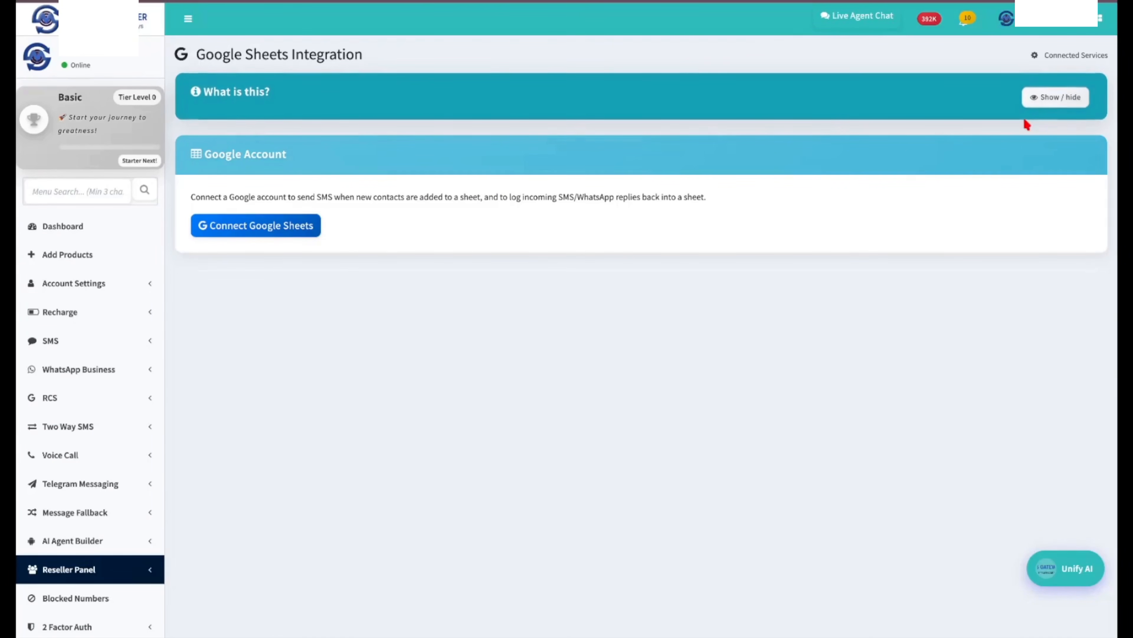
Read and collapse the integration explanation, then start connecting Google Sheets.
left_click(1064, 97)
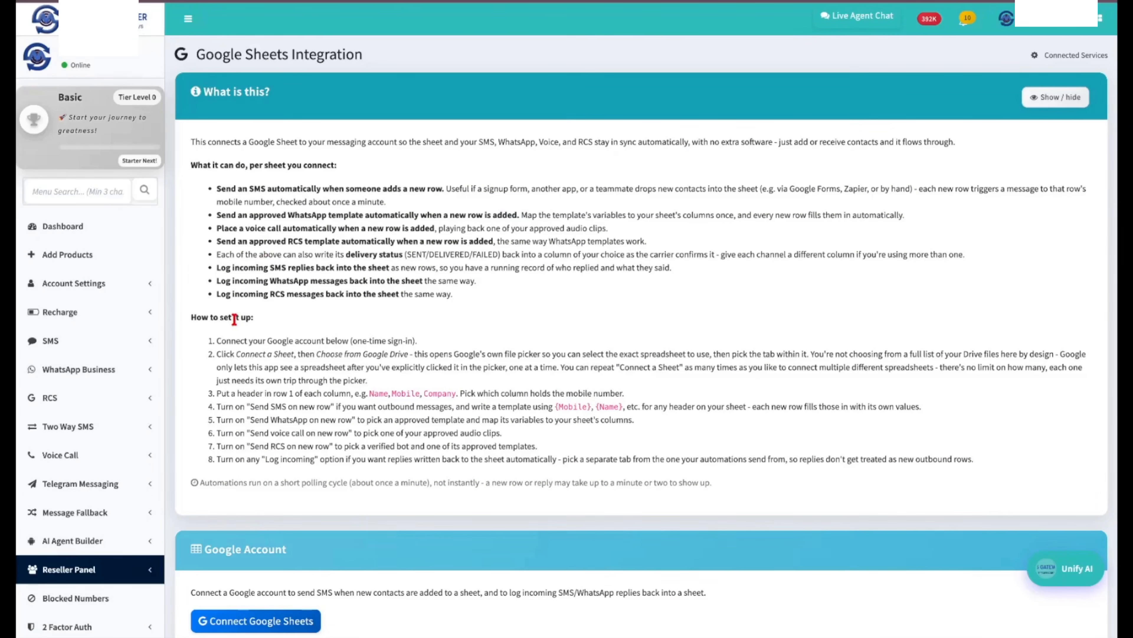
left_click(1053, 98)
left_click(300, 225)
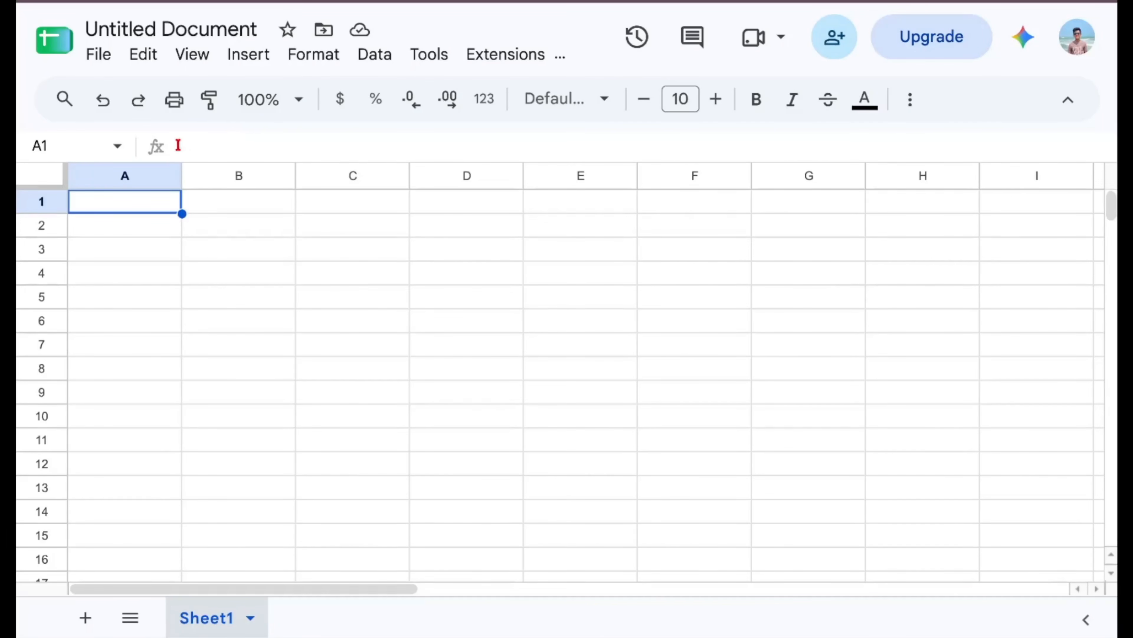
Enter the headers Name, Mobile and Company in cells A1:C1.
left_click(137, 204)
type("Name")
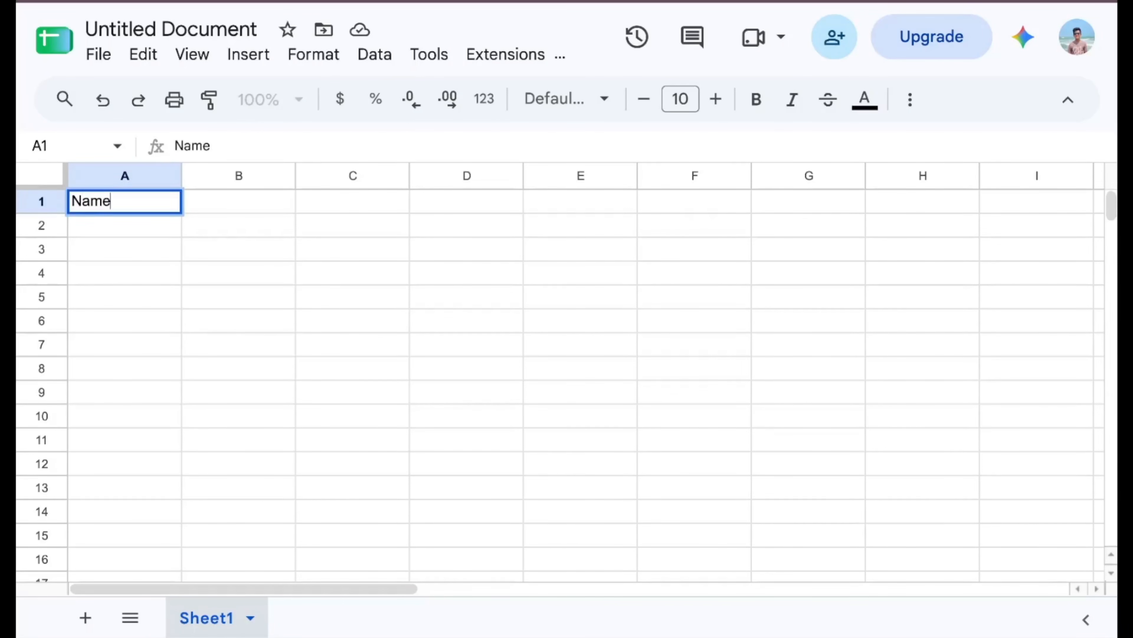
key("Tab")
type("Mobile")
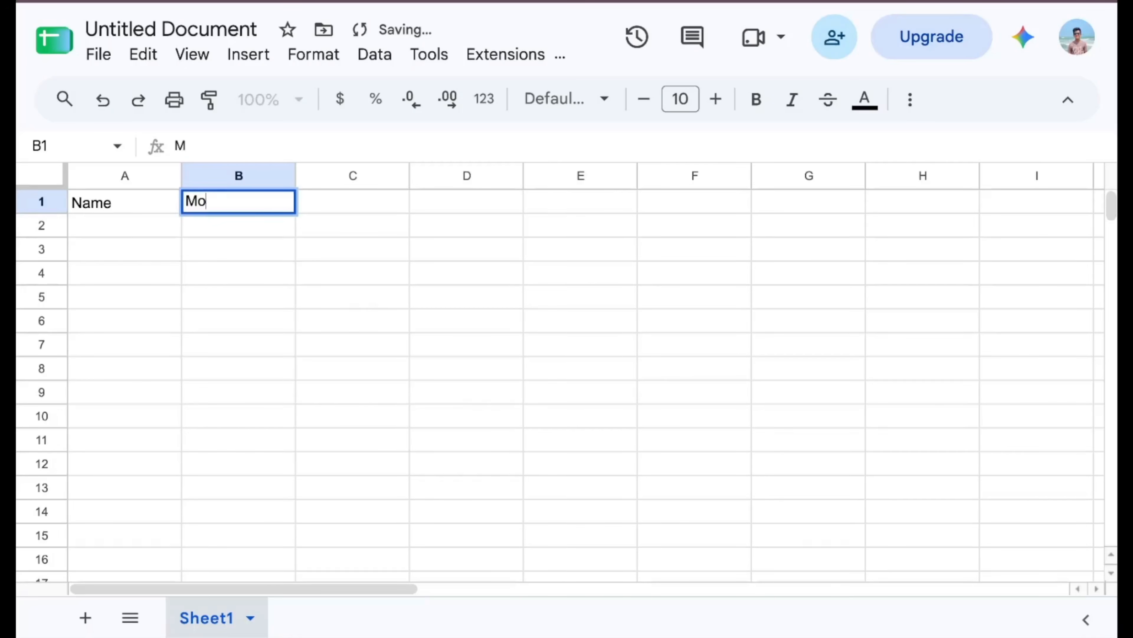
key("Tab")
type("Company")
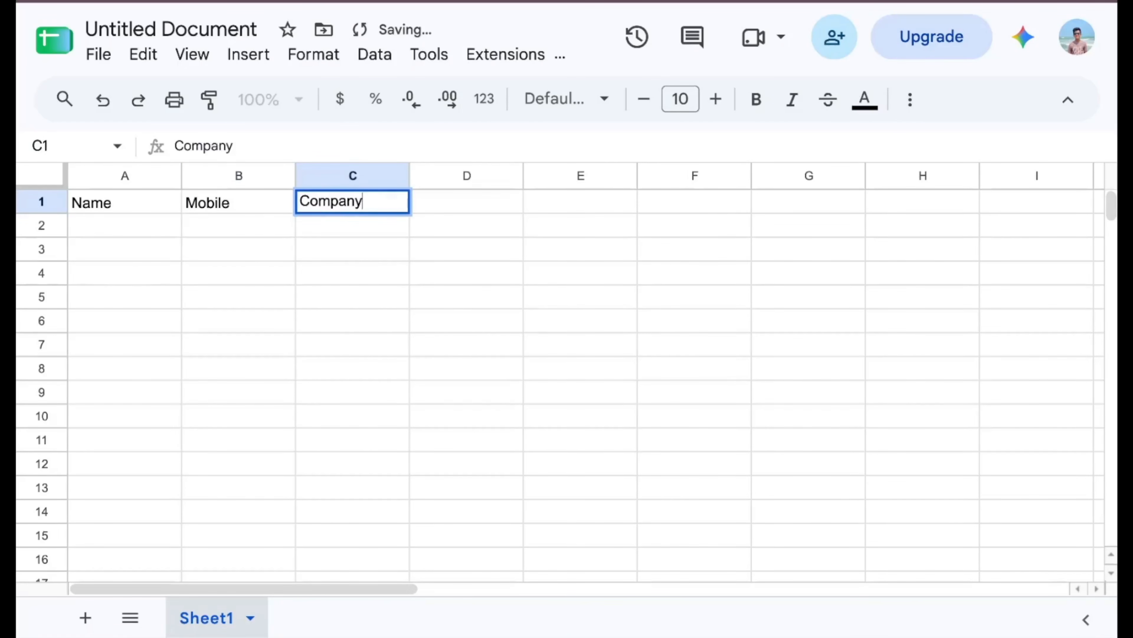
key("Tab")
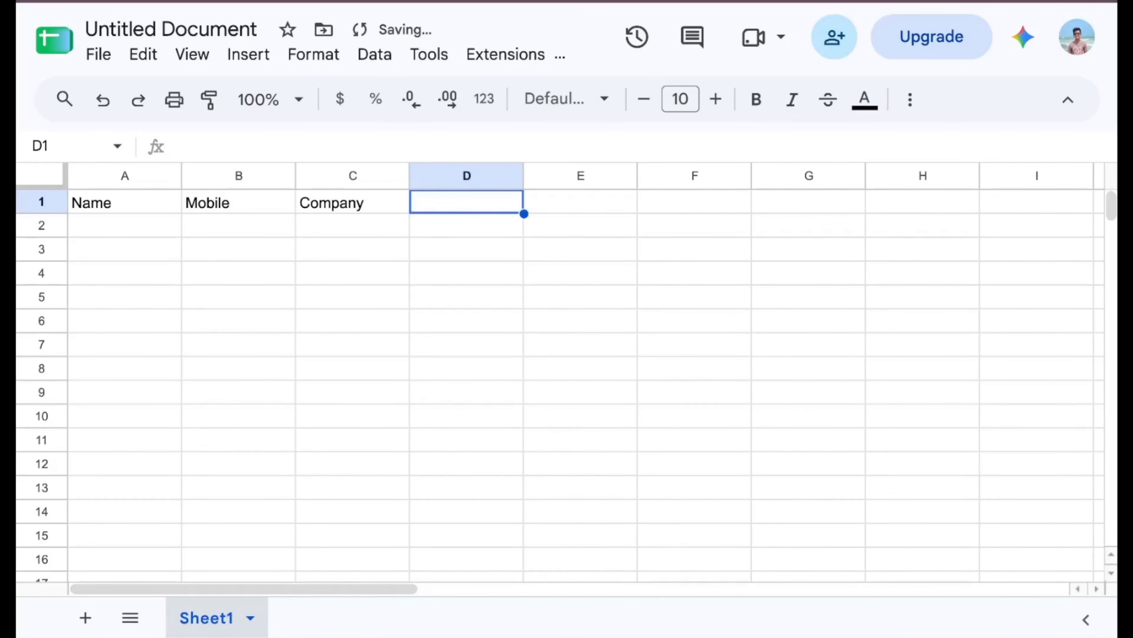
Add SMS Status, WhatsApp Status, Voice Status and RCS Status headers, and title the spreadsheet Unify Test.
type("SMS S")
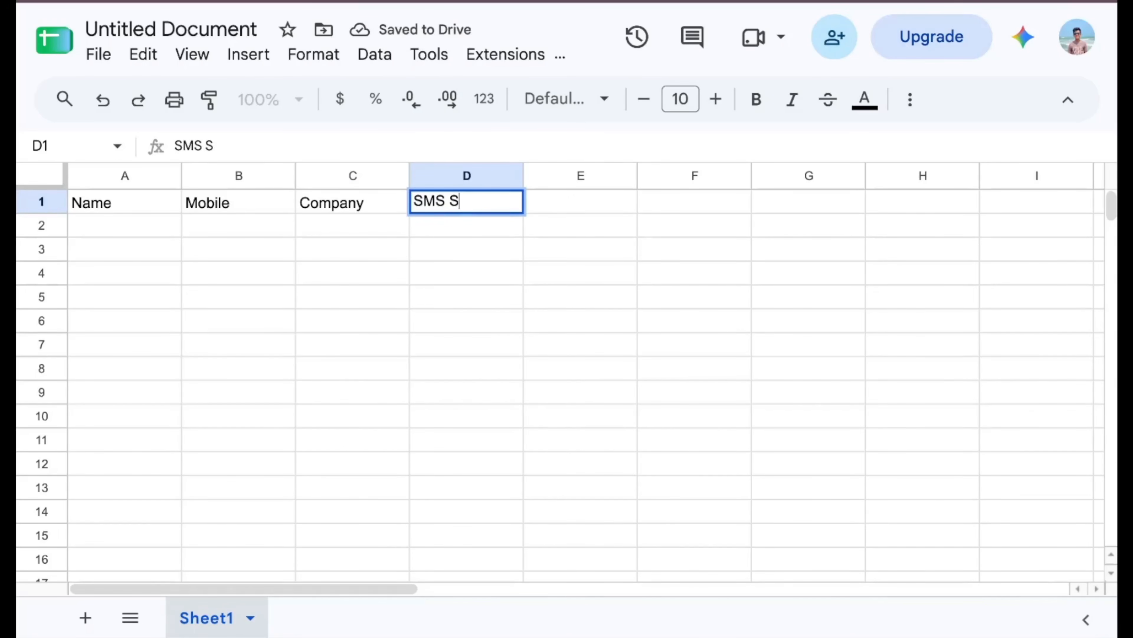
type("tatus")
key("BackSpace")
key("BackSpace")
type("tus")
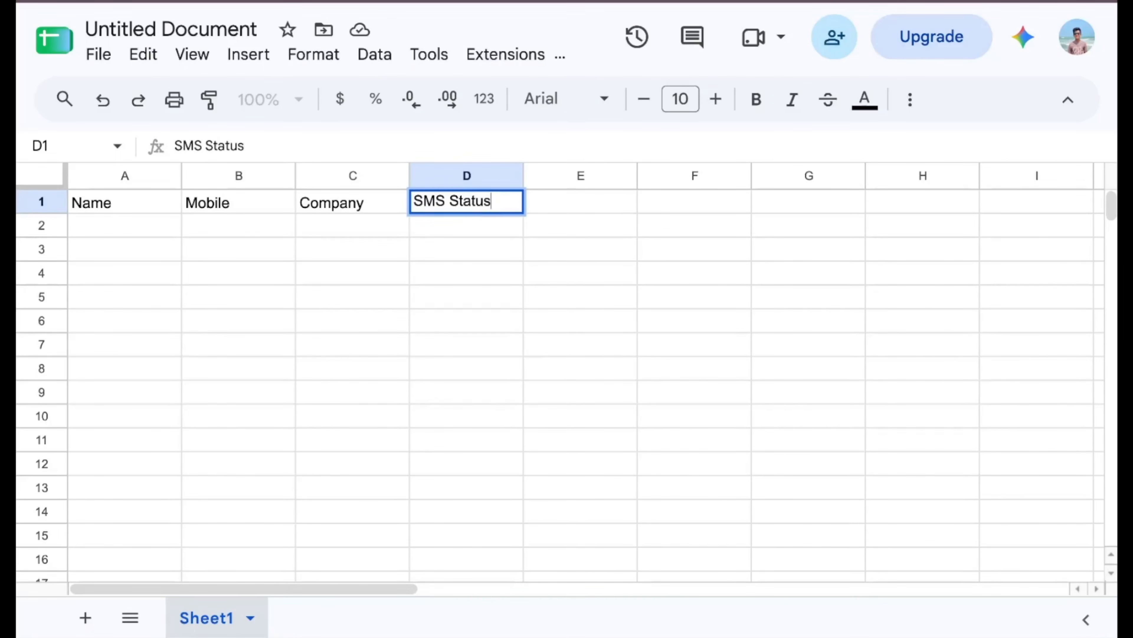
key("Tab")
type("Wh")
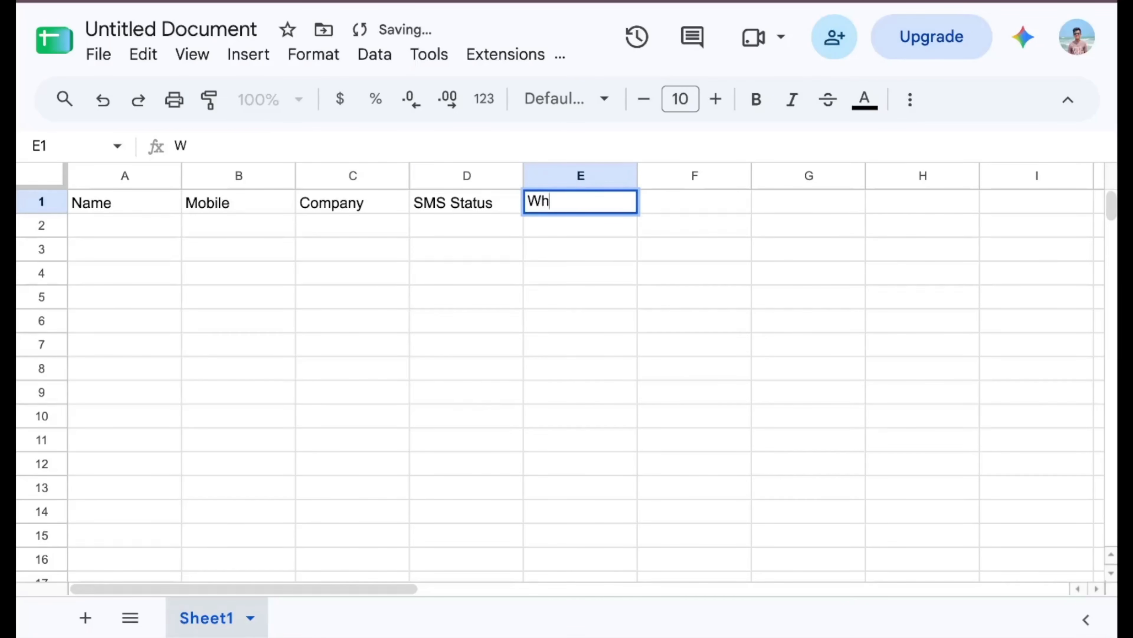
type("atsApp Sta")
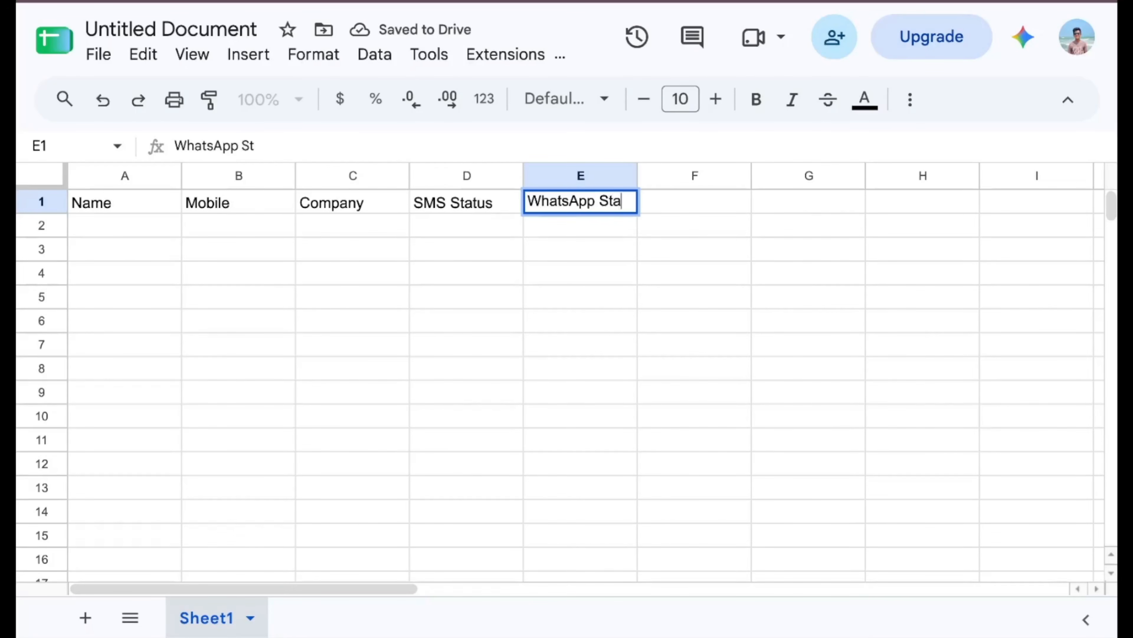
type("tus")
key("Tab")
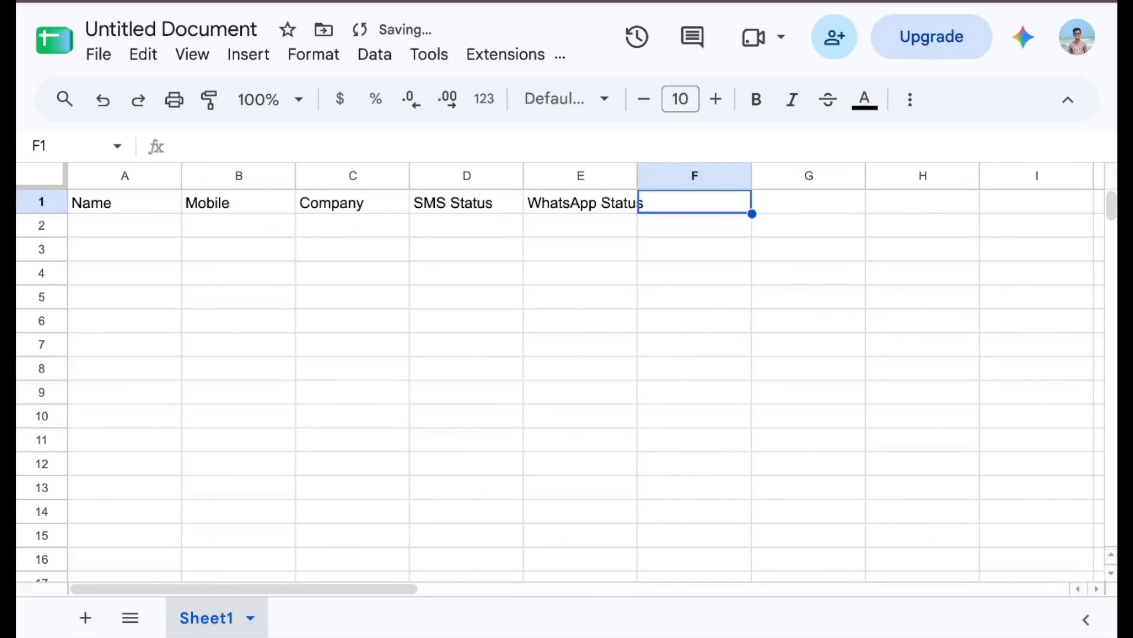
type("Voice ")
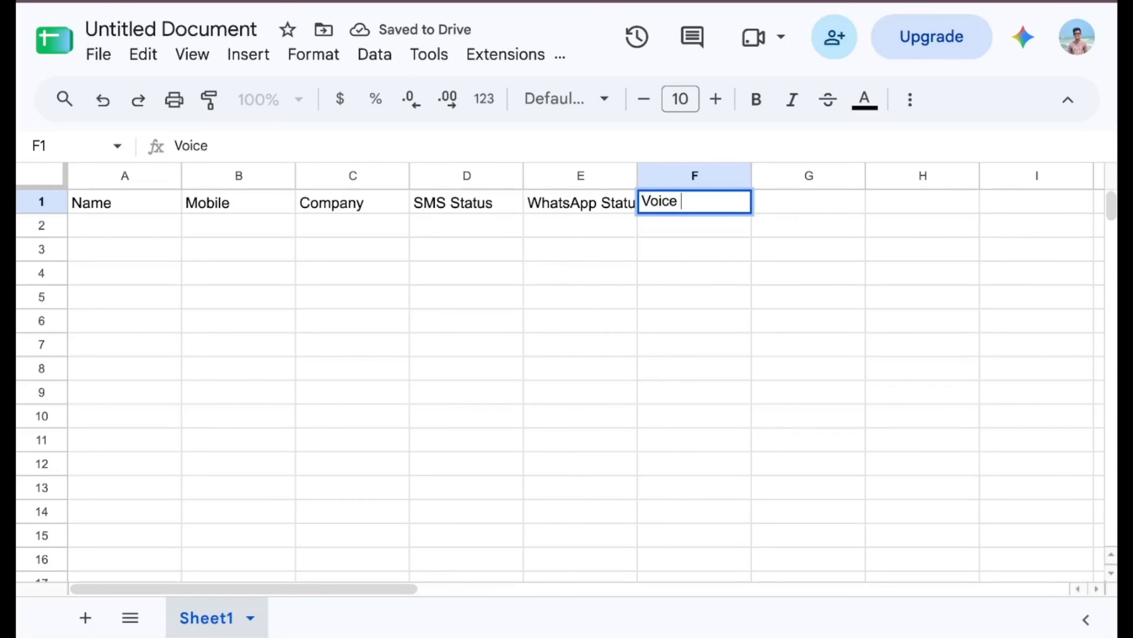
type("Status")
key("Tab")
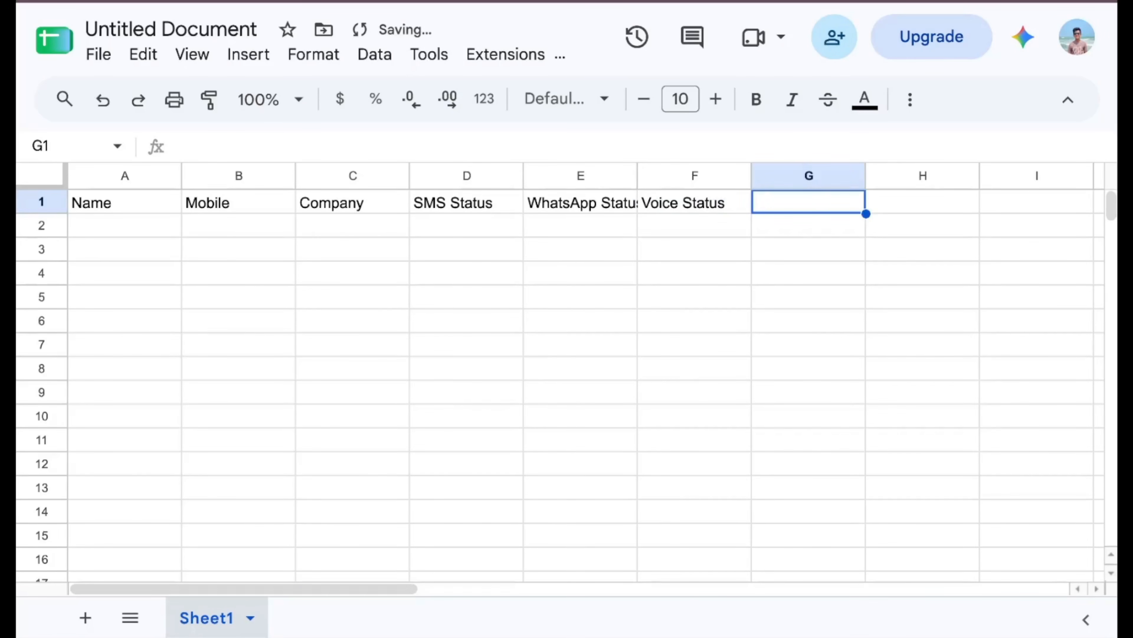
type("RCS Sts")
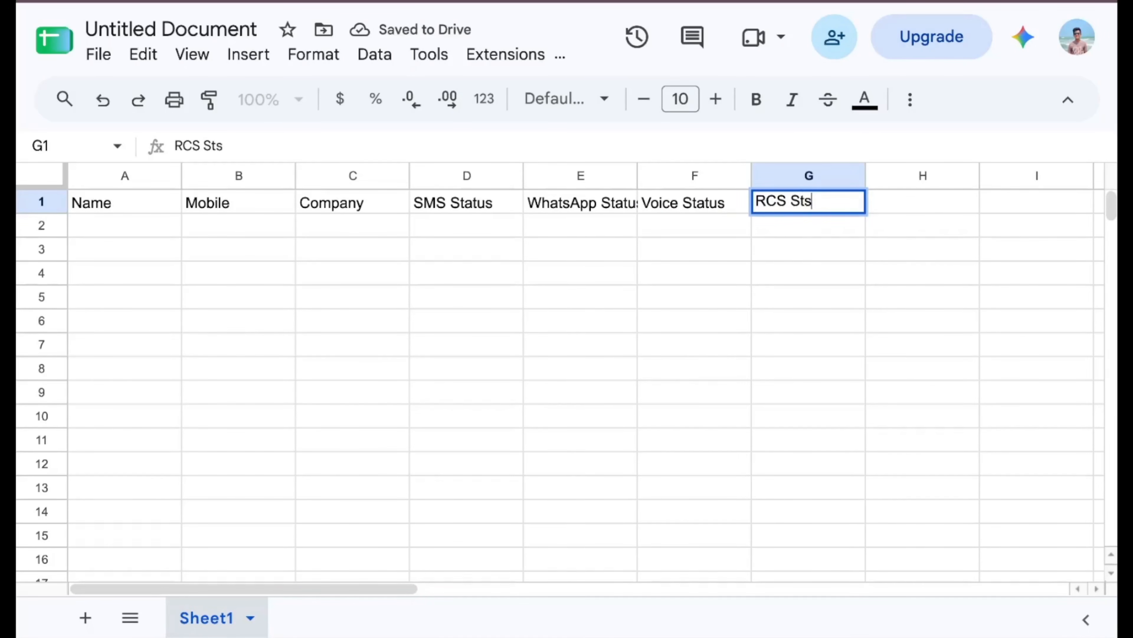
key("BackSpace")
type("atus")
left_click(466, 296)
left_click(187, 28)
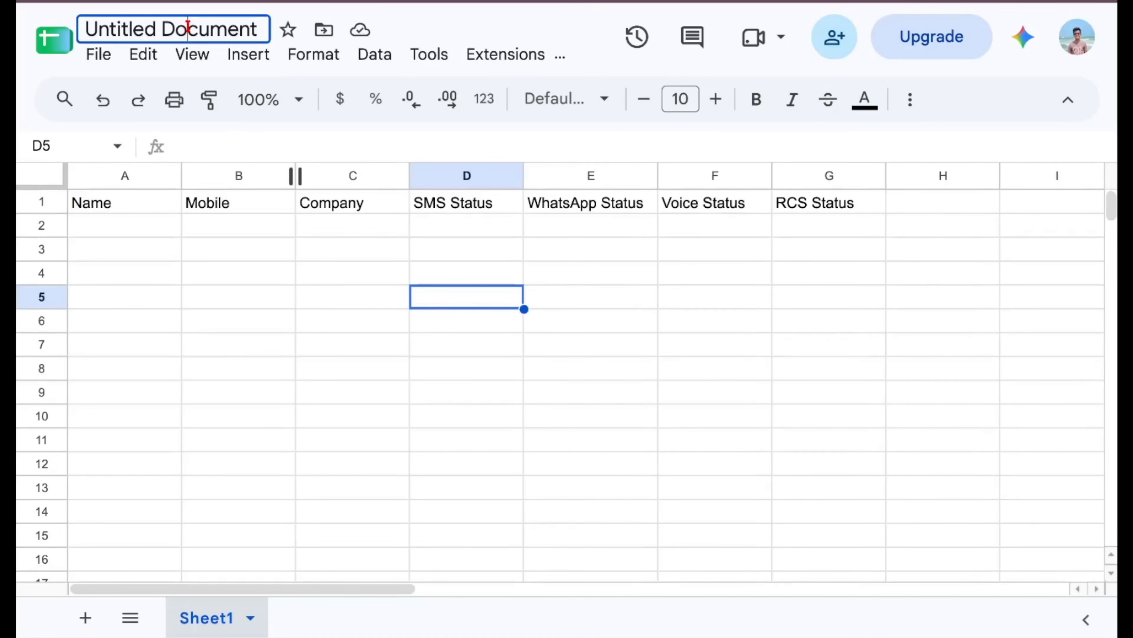
type("Unify Te")
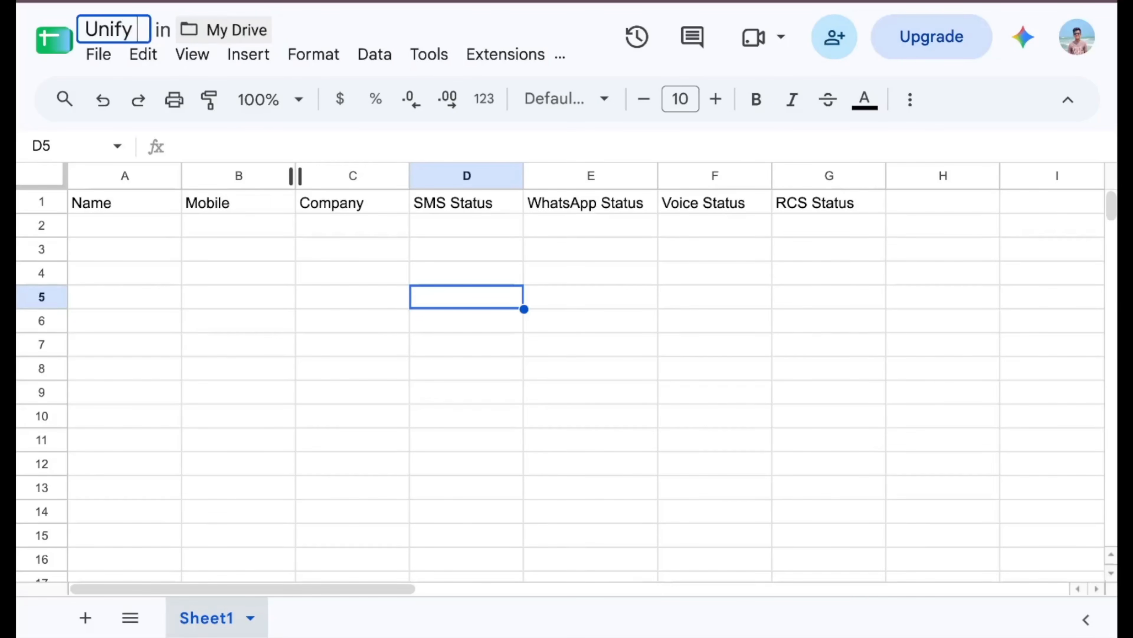
type("st")
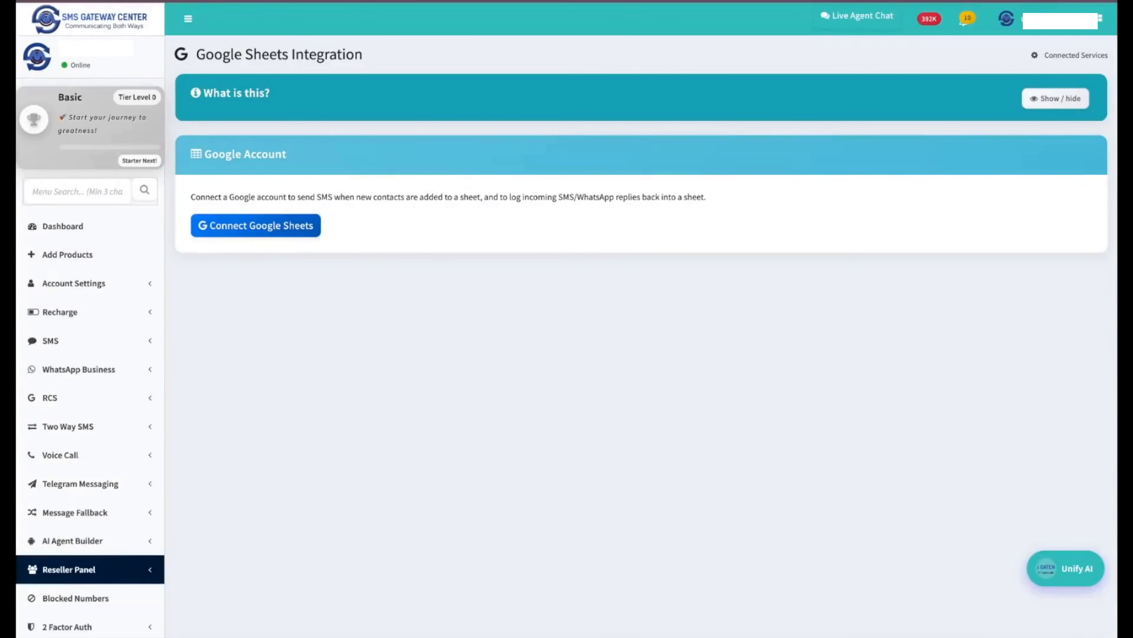
Sign in with the Google account and grant the gateway Drive file access.
left_click(307, 220)
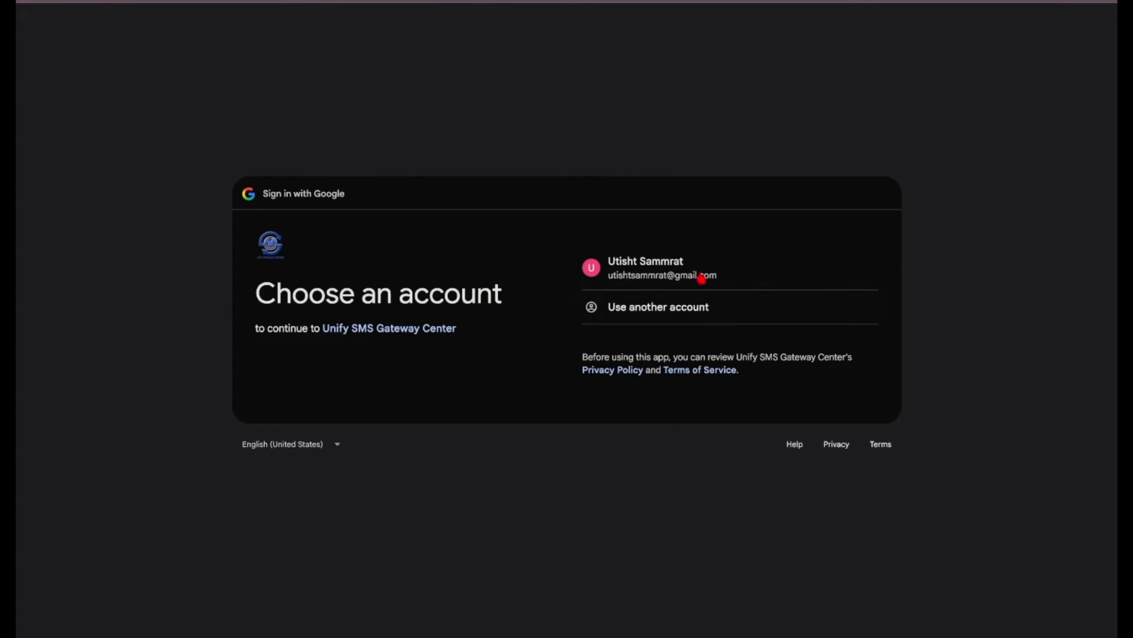
left_click(665, 264)
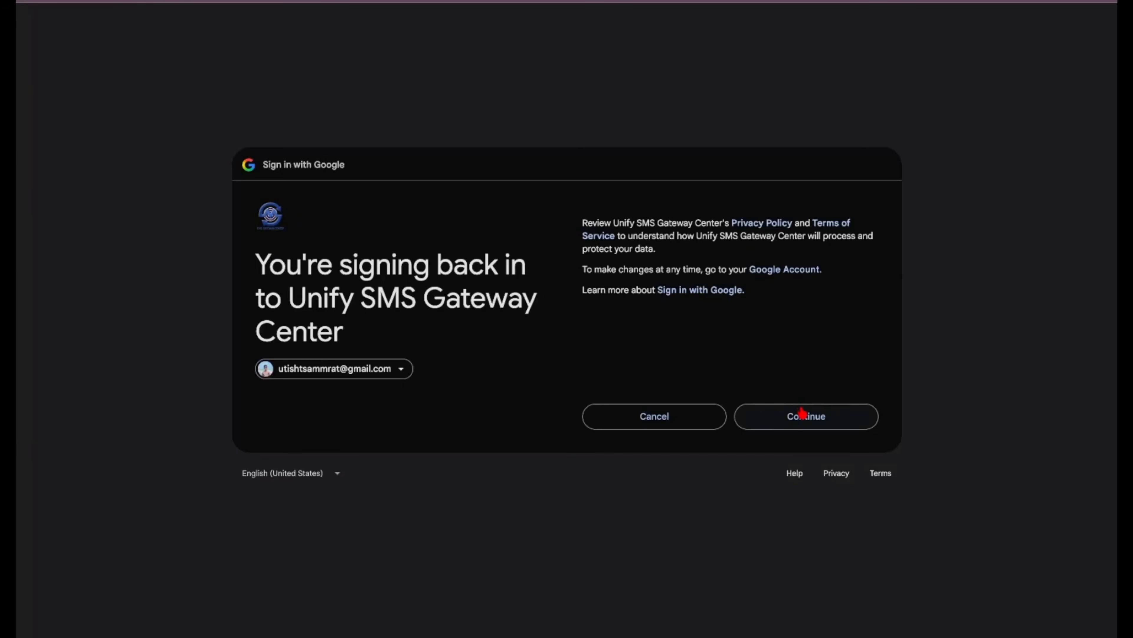
left_click(798, 417)
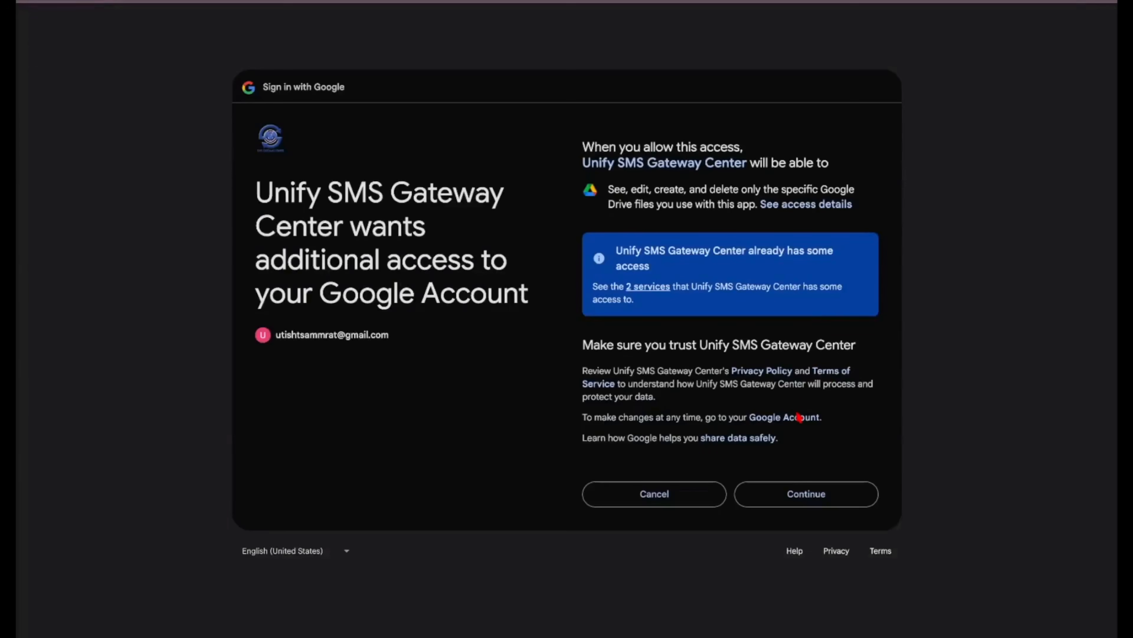
left_click(794, 493)
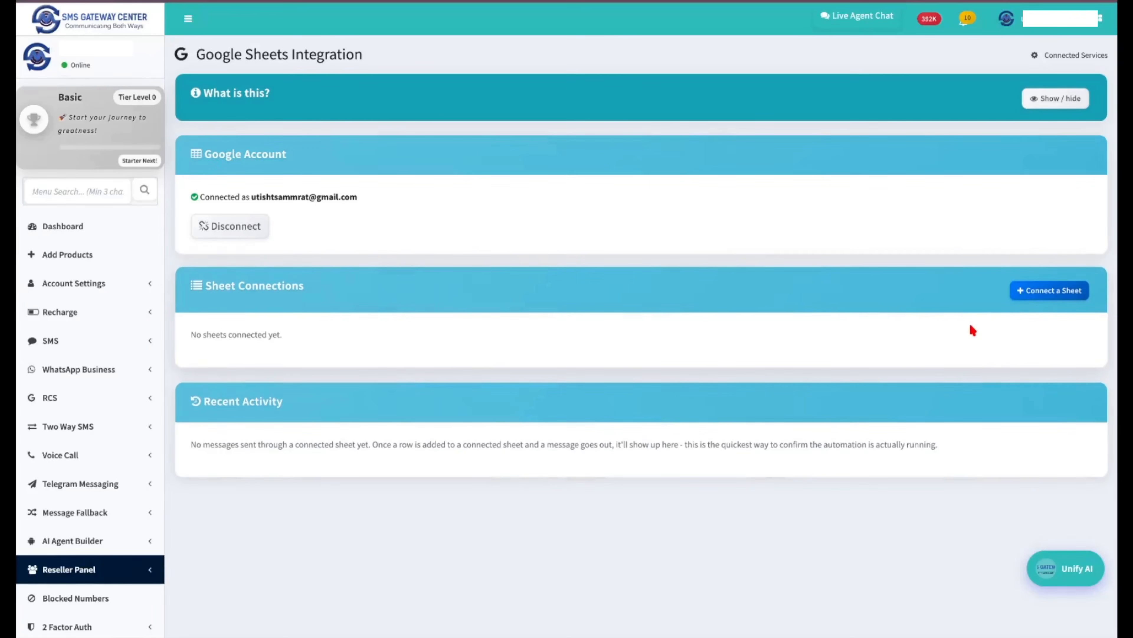
Pick the Unify Test spreadsheet from Google Drive for a new sheet connection.
left_click(1037, 295)
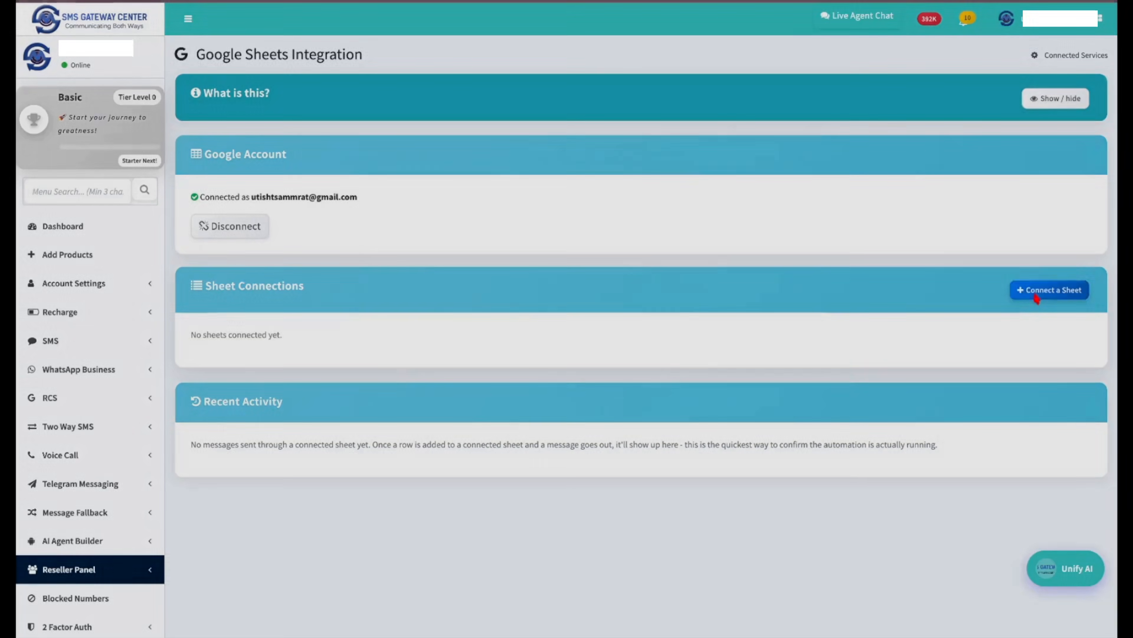
left_click(558, 143)
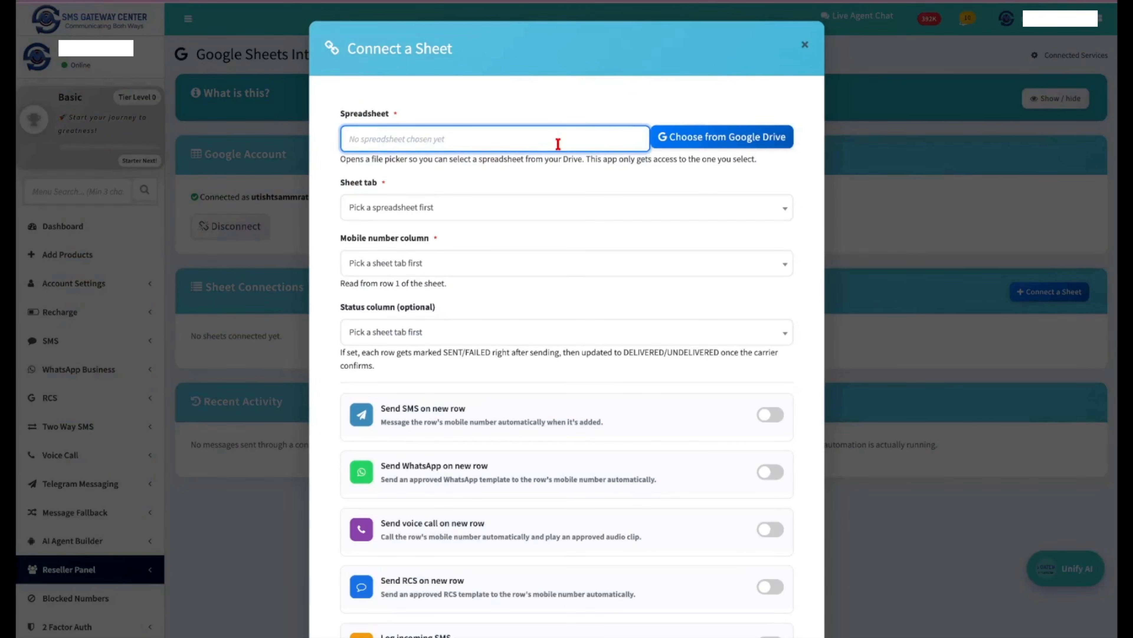
left_click(717, 135)
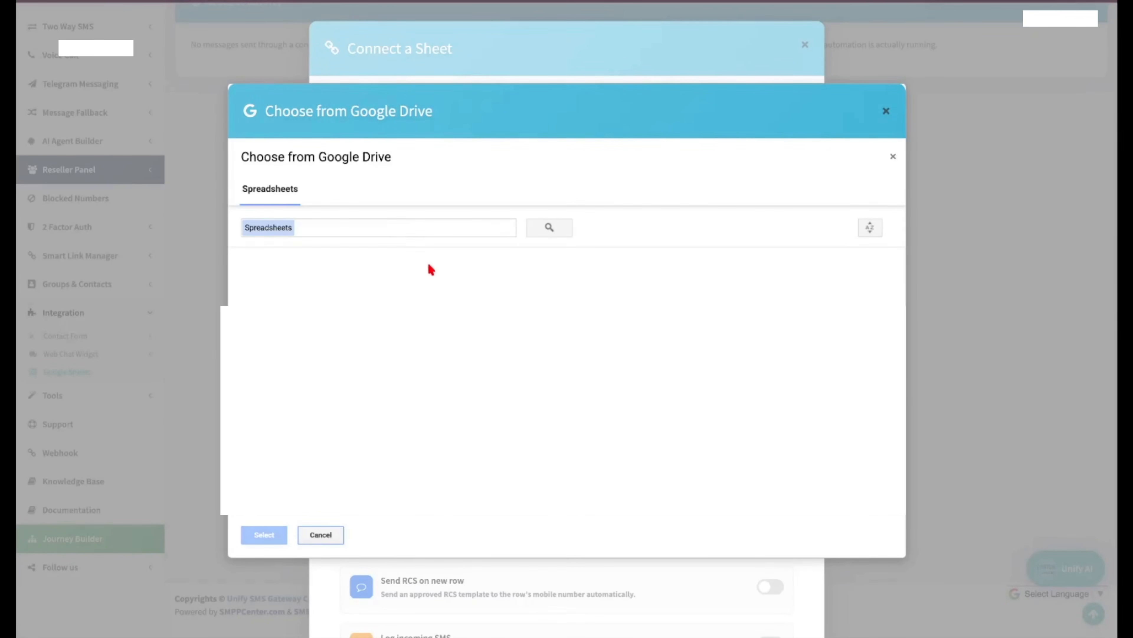
left_click(403, 291)
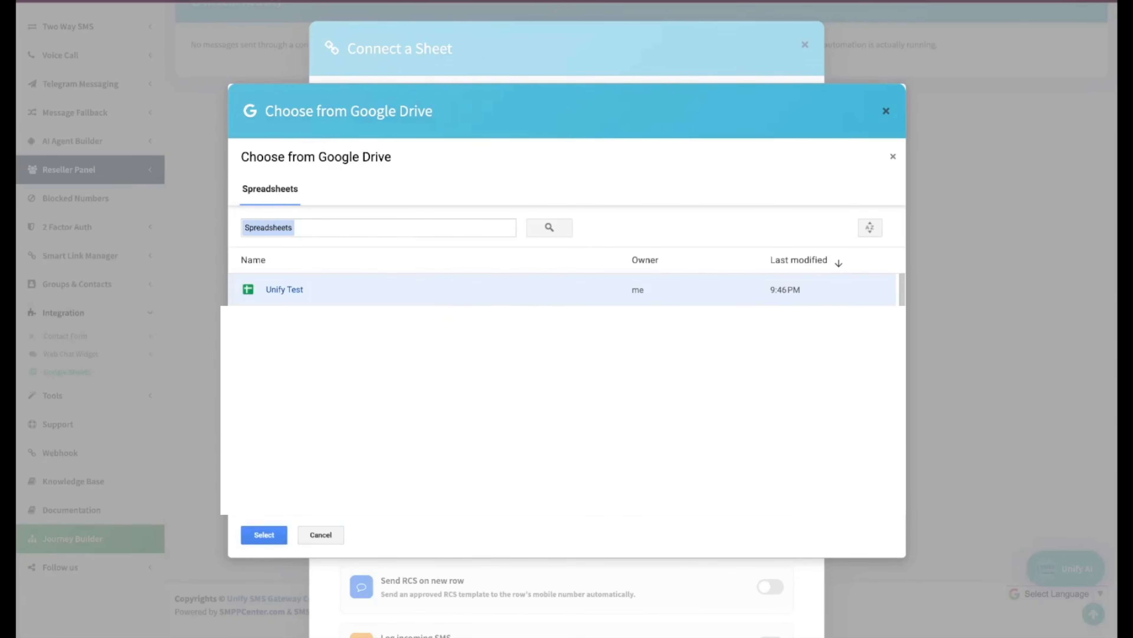
left_click(264, 536)
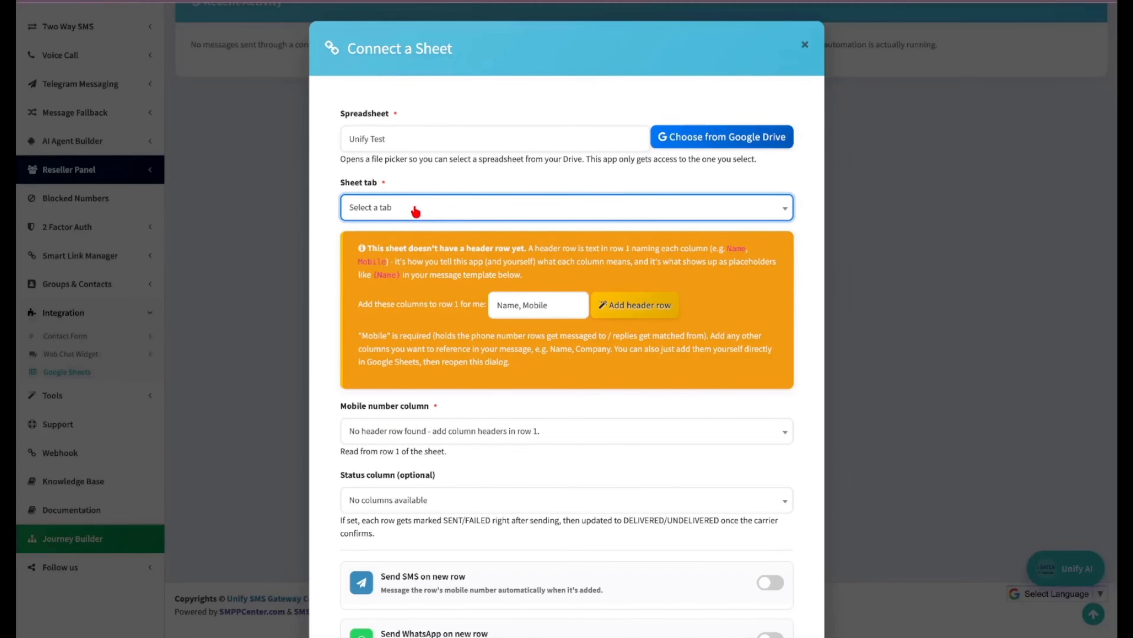
Use Sheet1, read numbers from Mobile (column B), and track status in SMS Status (column D).
left_click(415, 210)
left_click(406, 277)
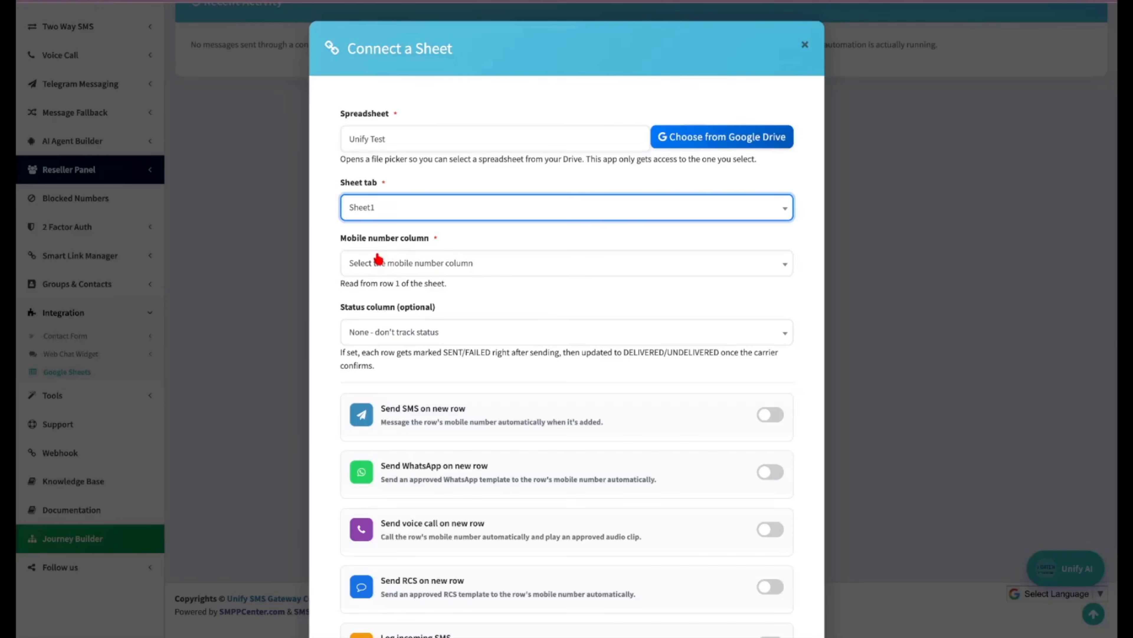
left_click(428, 264)
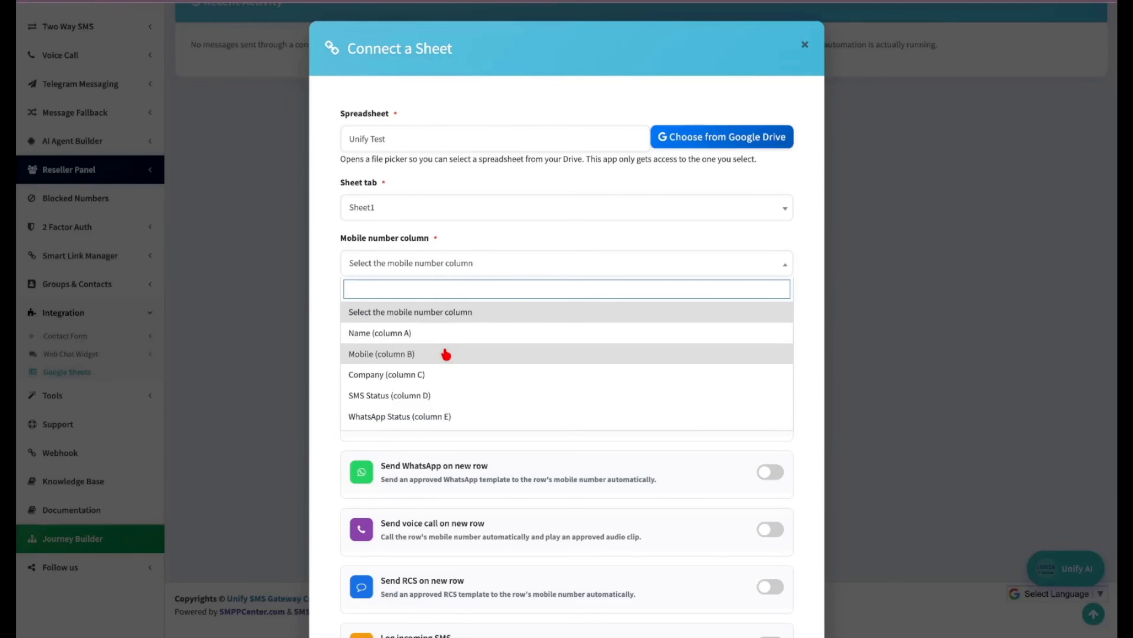
left_click(403, 355)
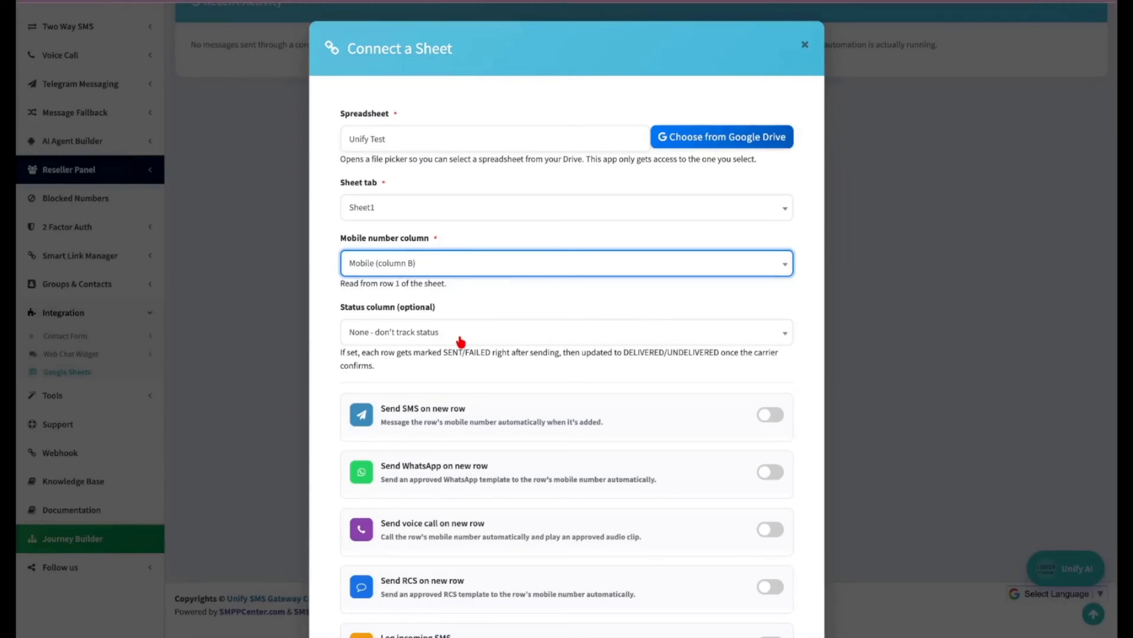
left_click(407, 339)
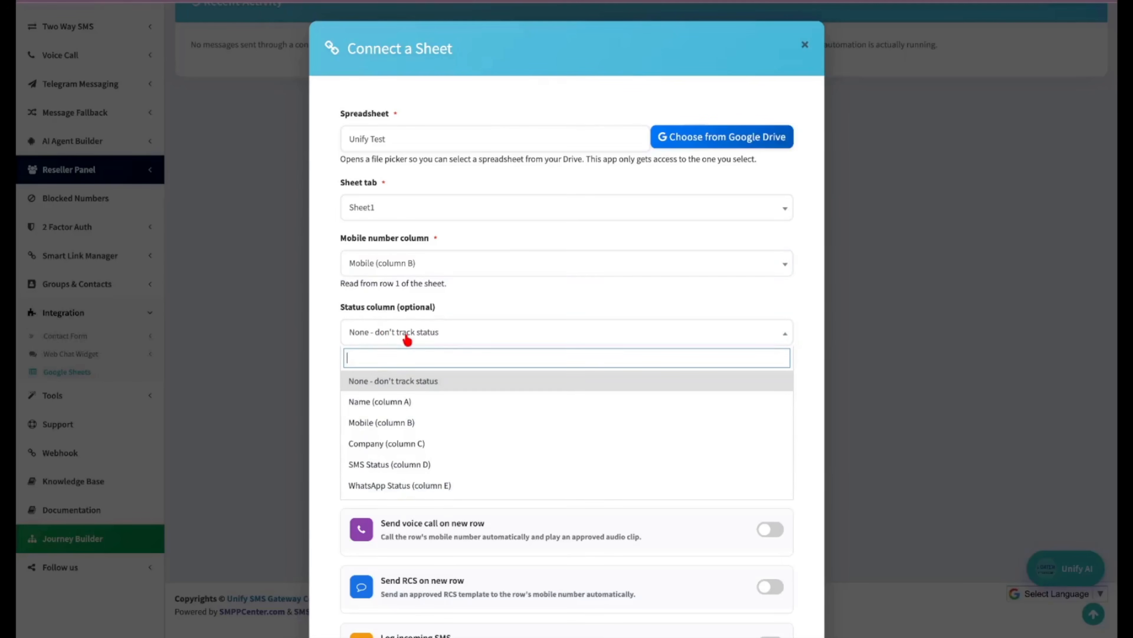
scroll(464, 431, "down", 1)
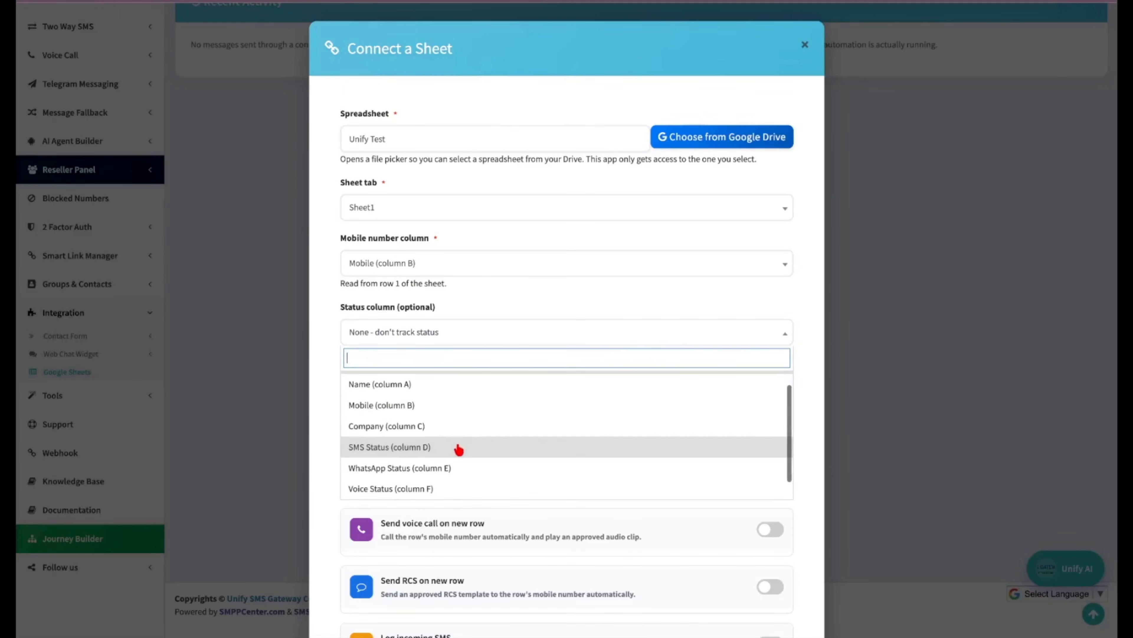
left_click(459, 448)
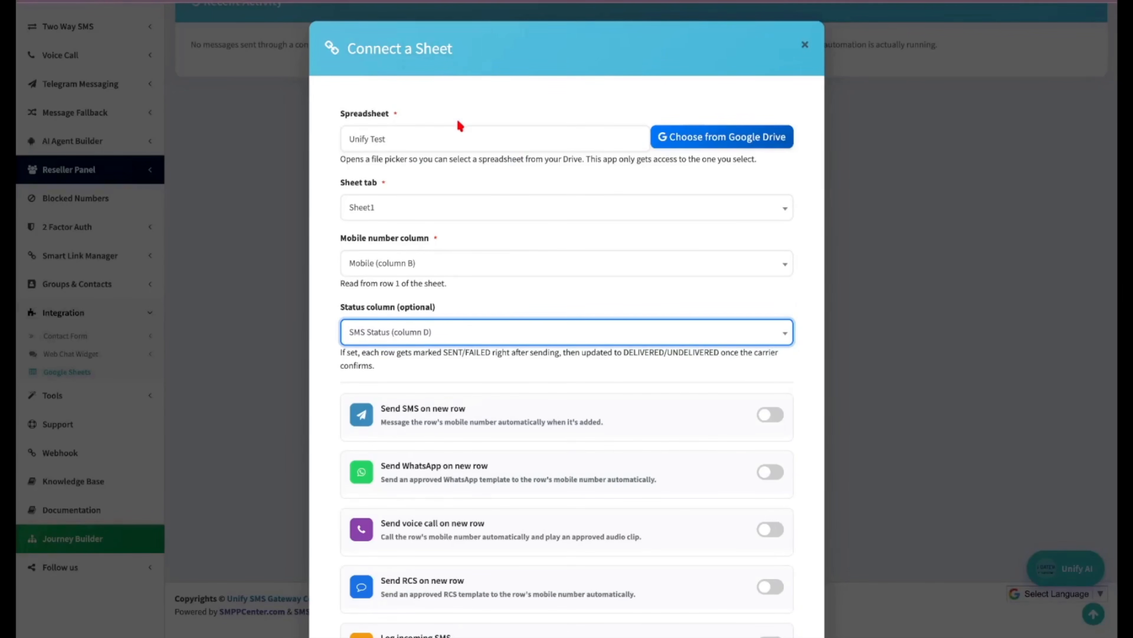
Enable SMS on new rows with sender ID SMSGAT and the DEMO TEST SMS template.
scroll(458, 179, "down", 5)
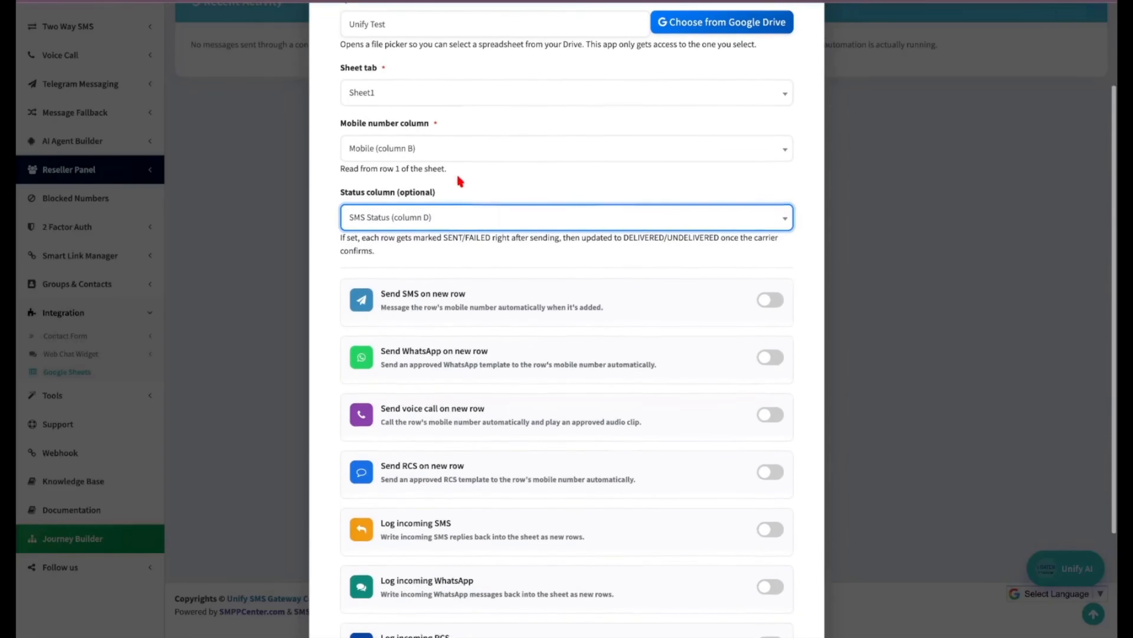
scroll(445, 353, "down", 2)
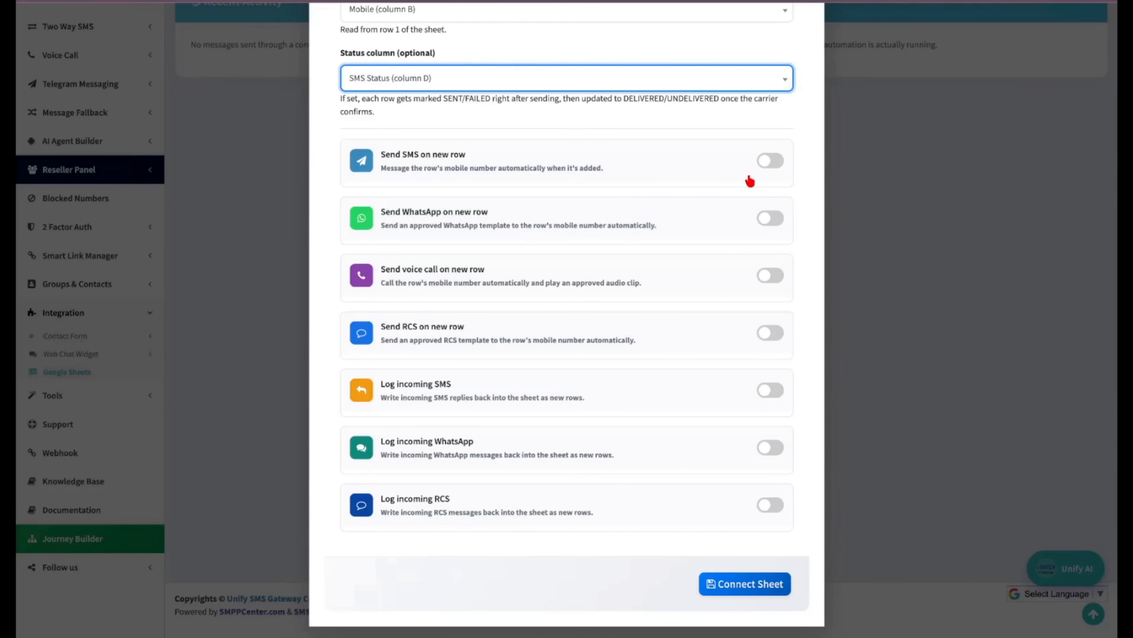
left_click(772, 162)
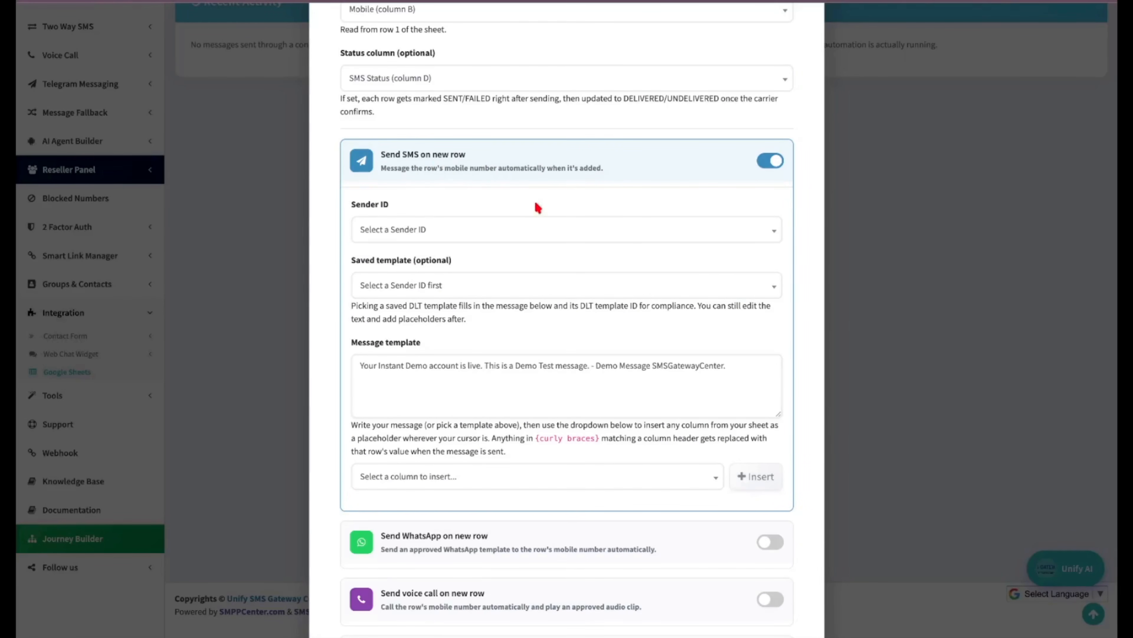
left_click(522, 230)
left_click(459, 340)
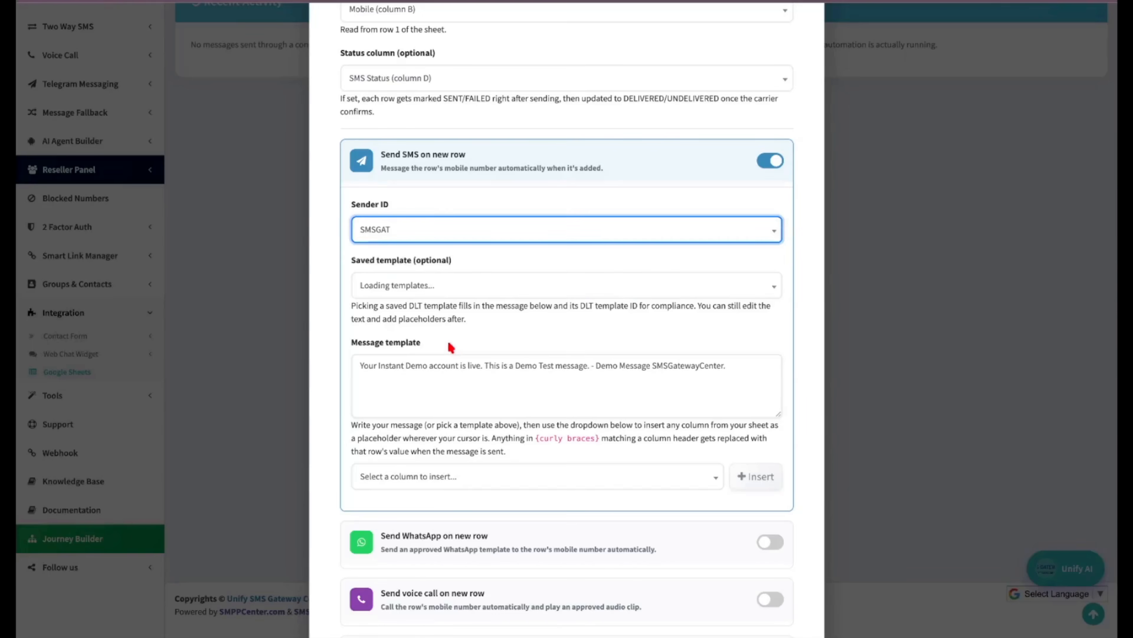
left_click(518, 293)
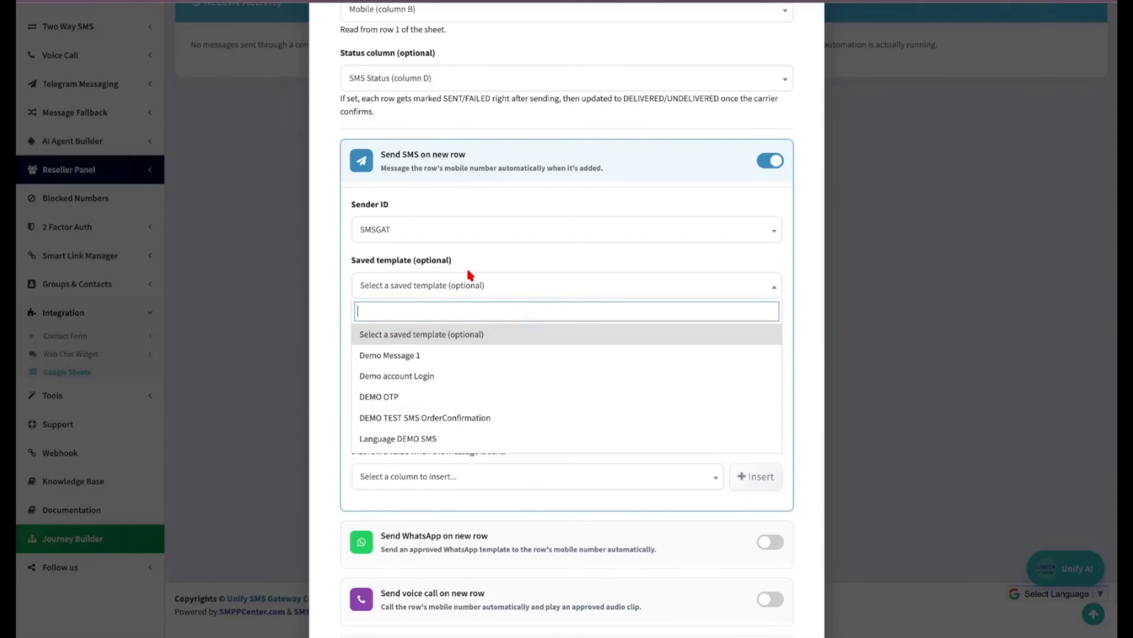
scroll(413, 436, "down", 5)
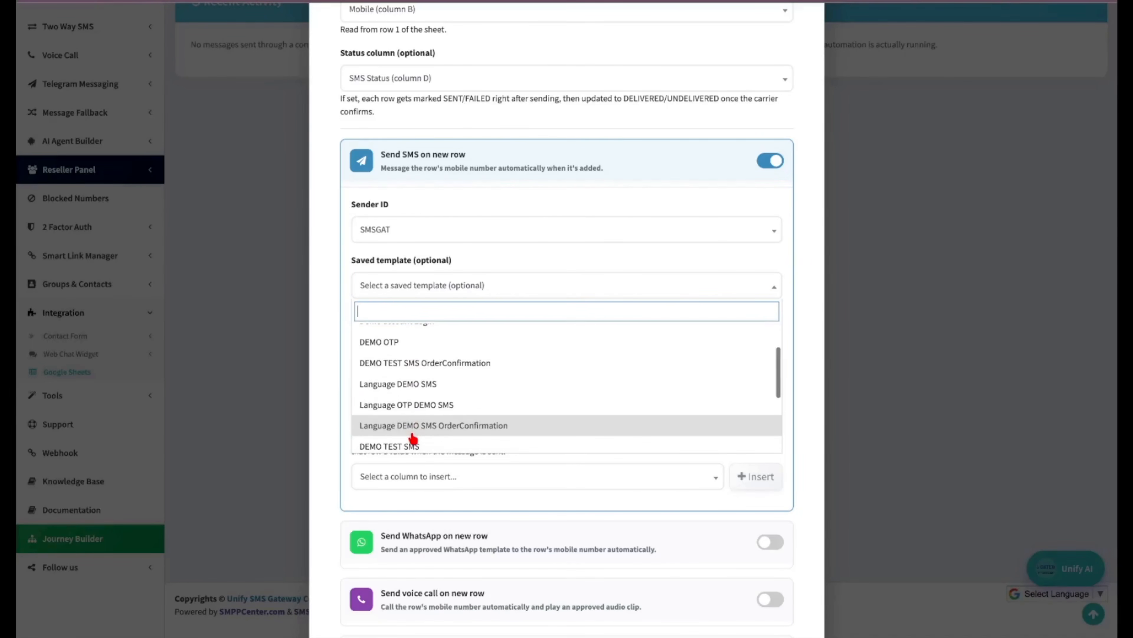
left_click(413, 402)
Insert the {Name} placeholder into the SMS message.
scroll(493, 326, "down", 1)
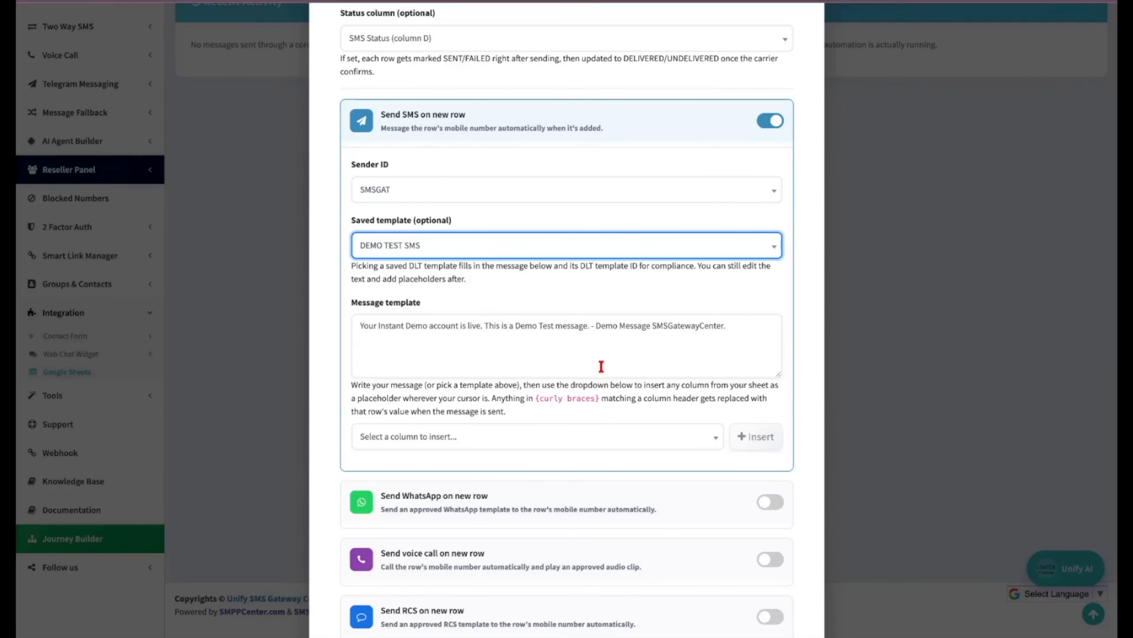
left_click(596, 326)
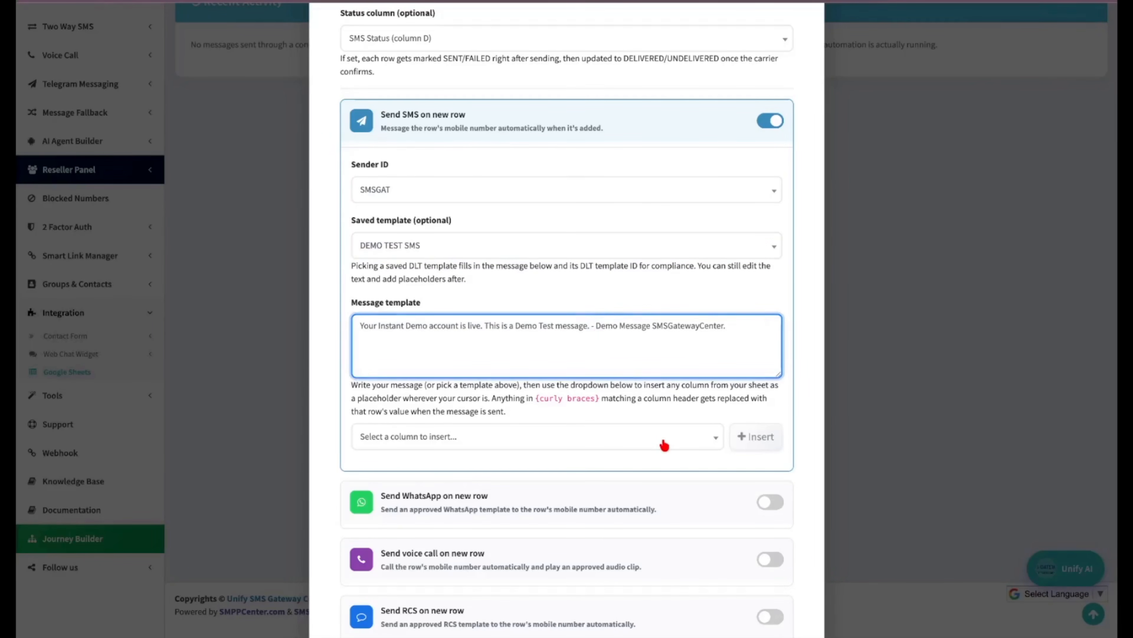
left_click(486, 440)
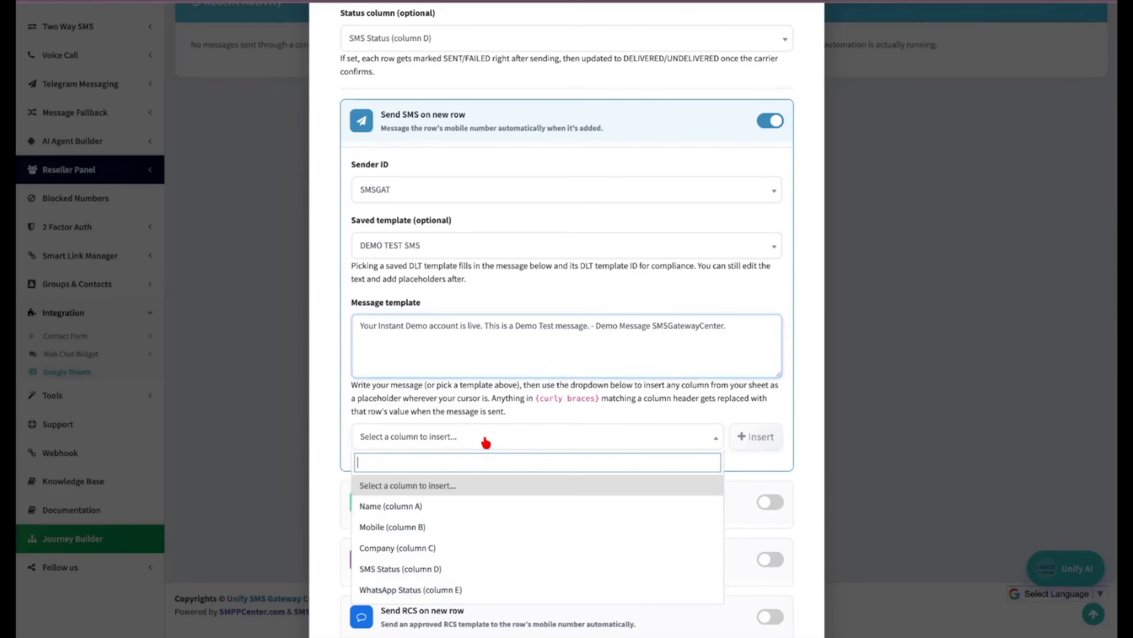
key("Escape")
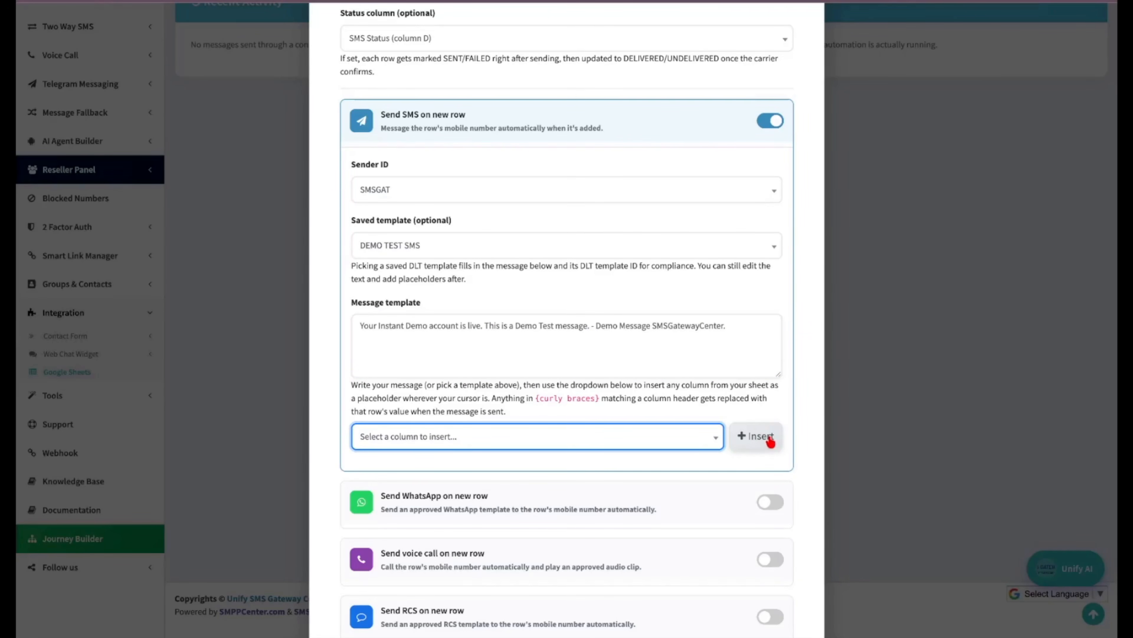
left_click(755, 436)
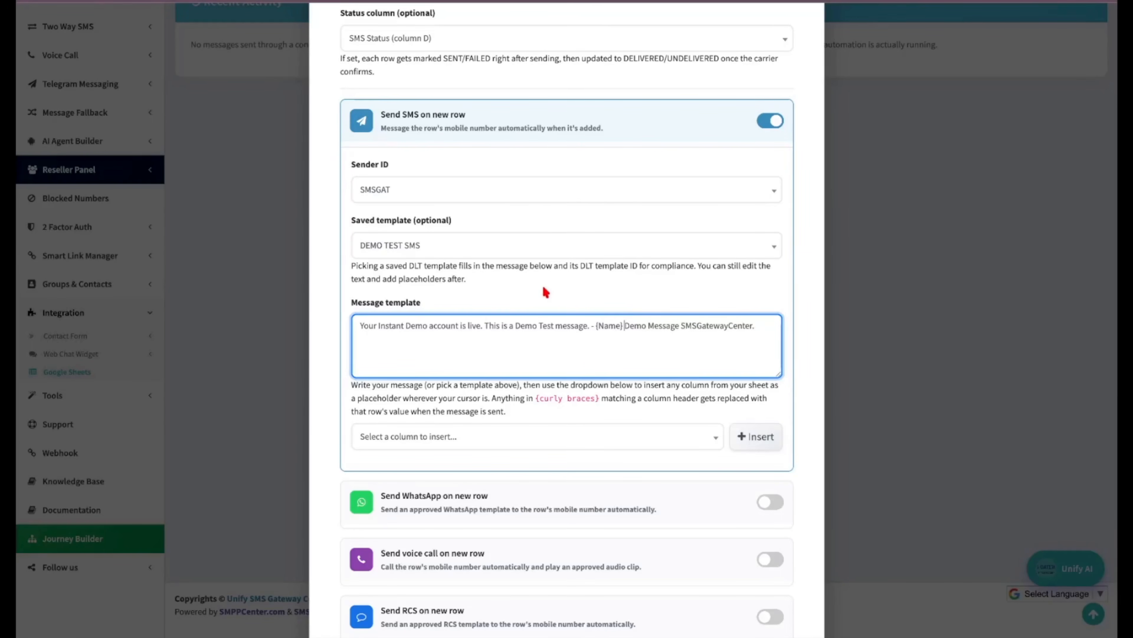
scroll(762, 369, "down", 5)
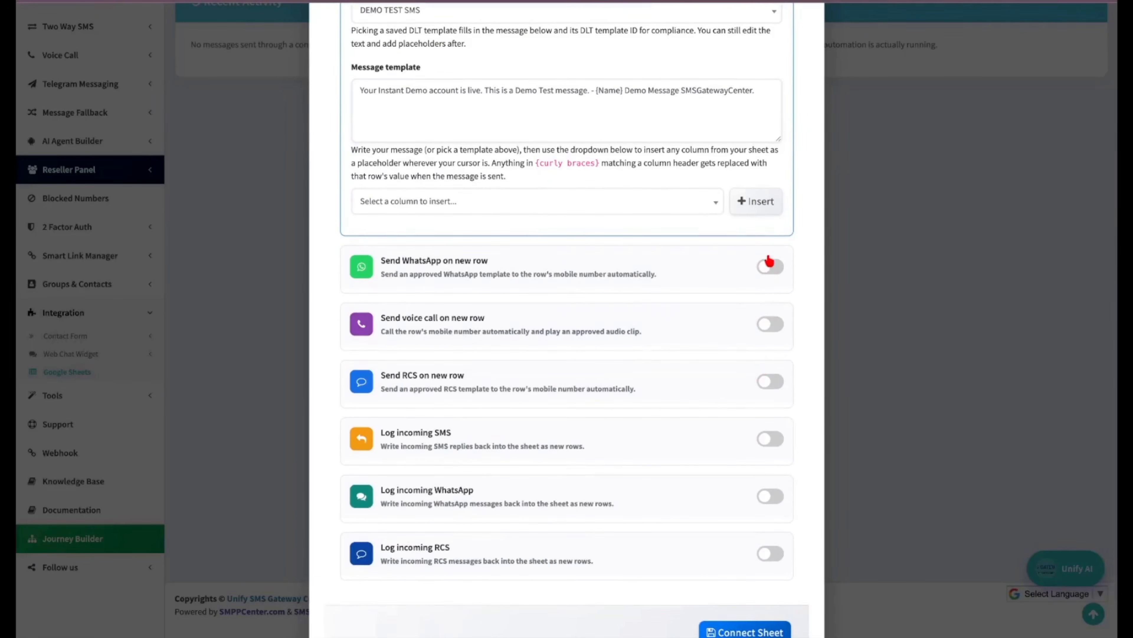
Enable WhatsApp on new rows using the marketing_test template.
left_click(769, 267)
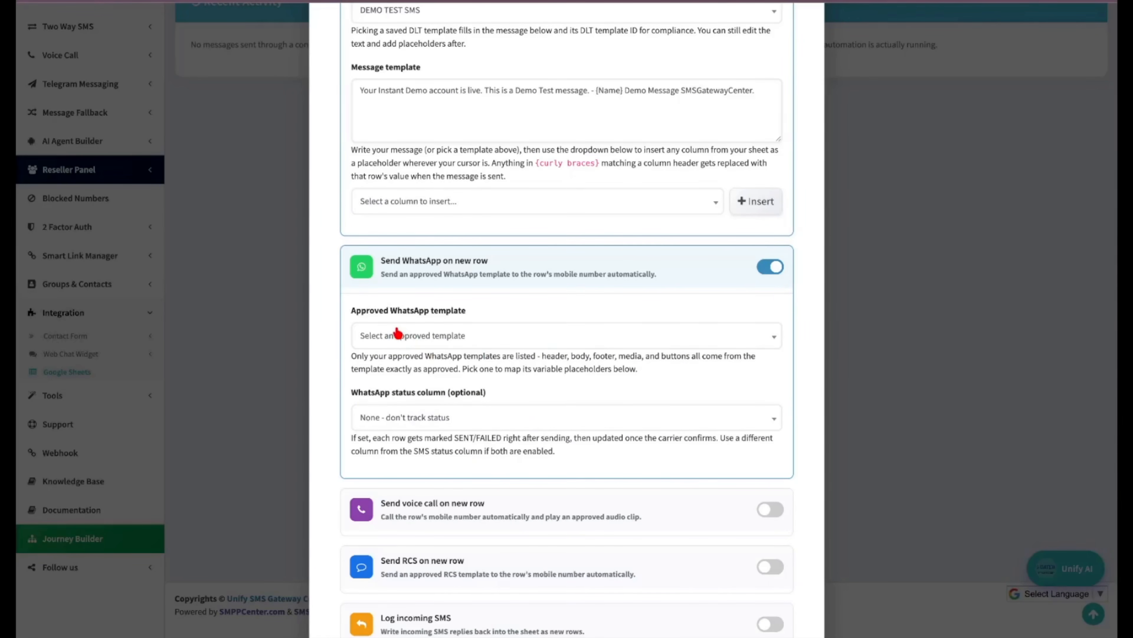
left_click(471, 340)
scroll(486, 469, "down", 1)
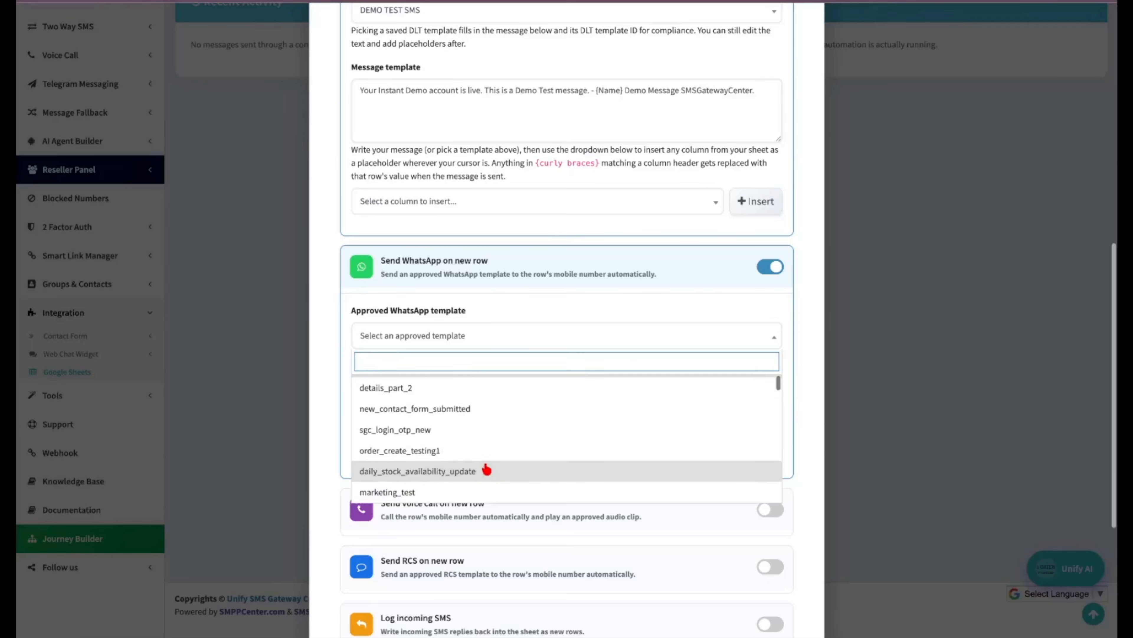
left_click(474, 491)
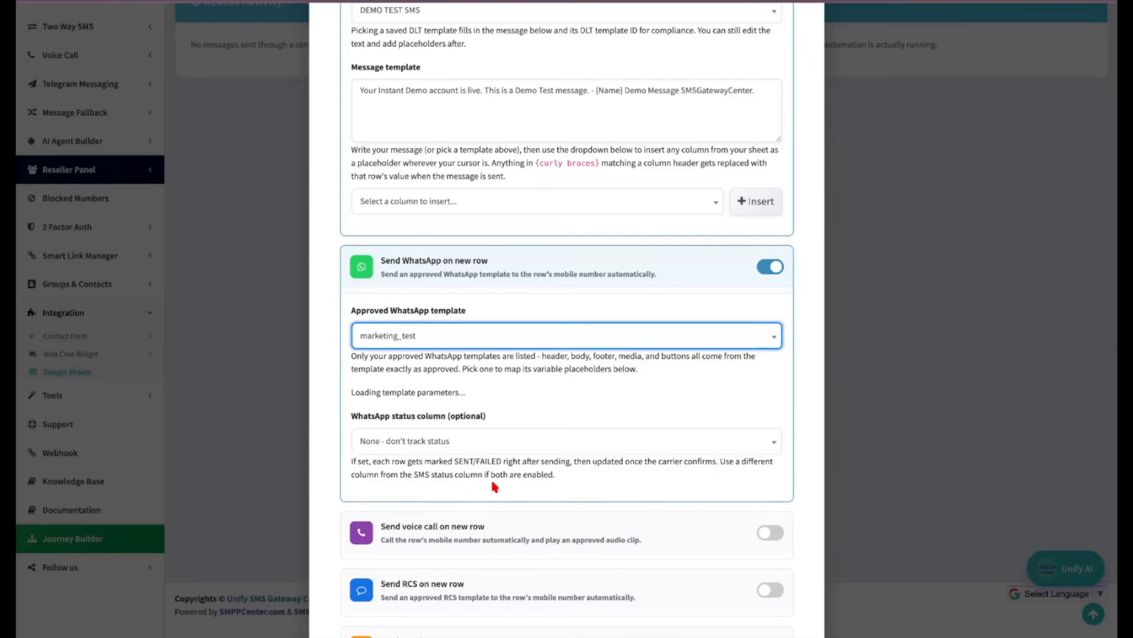
scroll(495, 402, "down", 1)
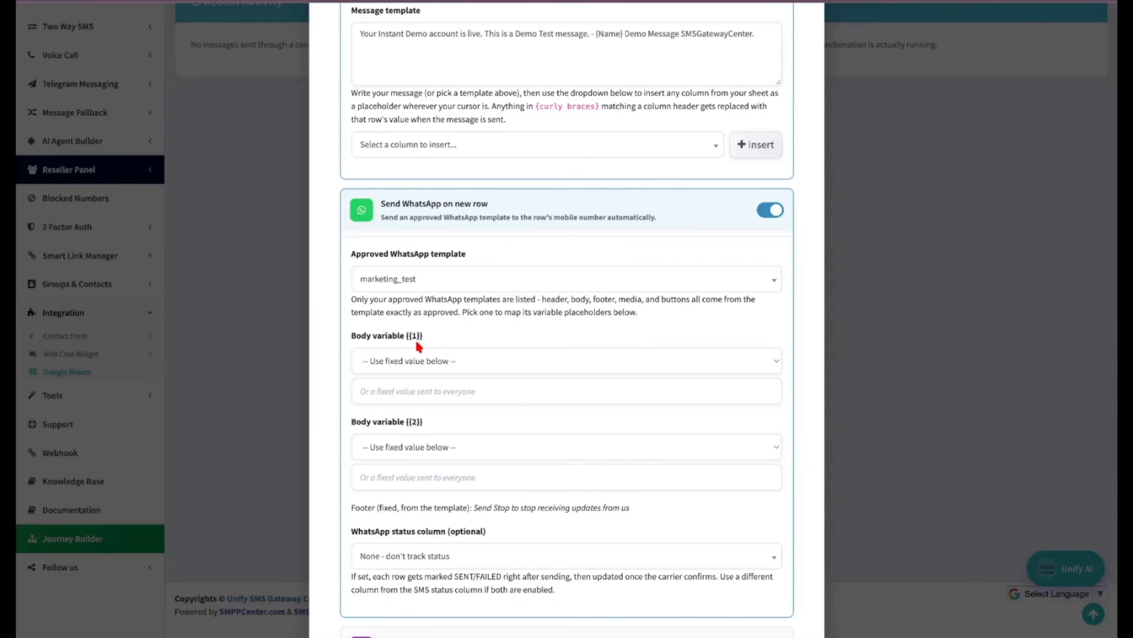
Map body variable {{1}} to Name (column A) and {{2}} to the fixed value test.
left_click(417, 361)
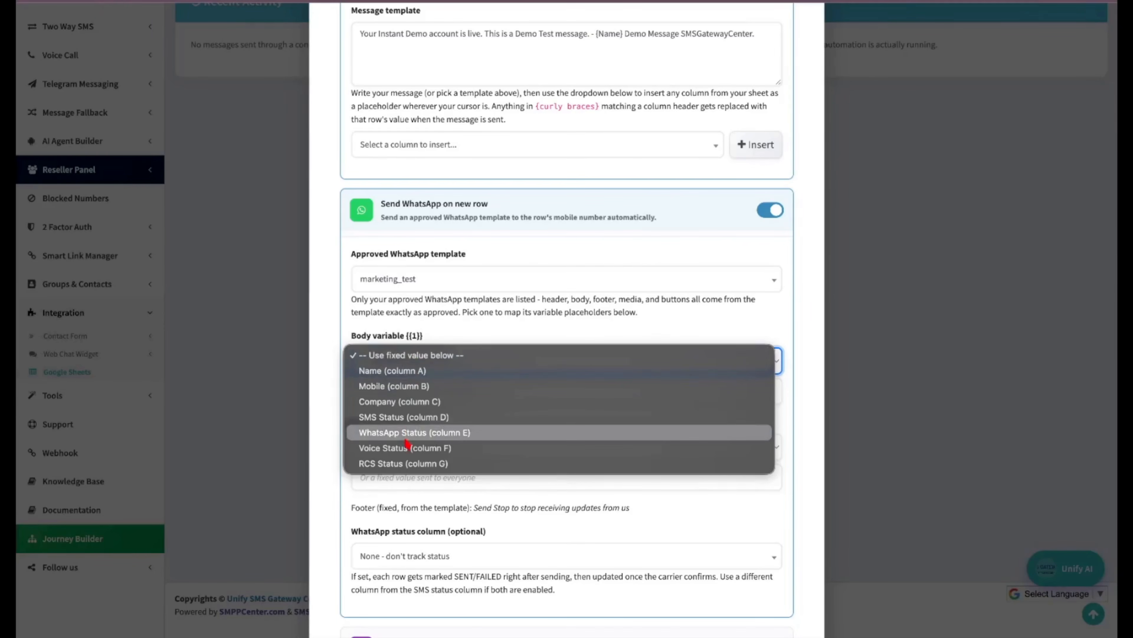
left_click(415, 374)
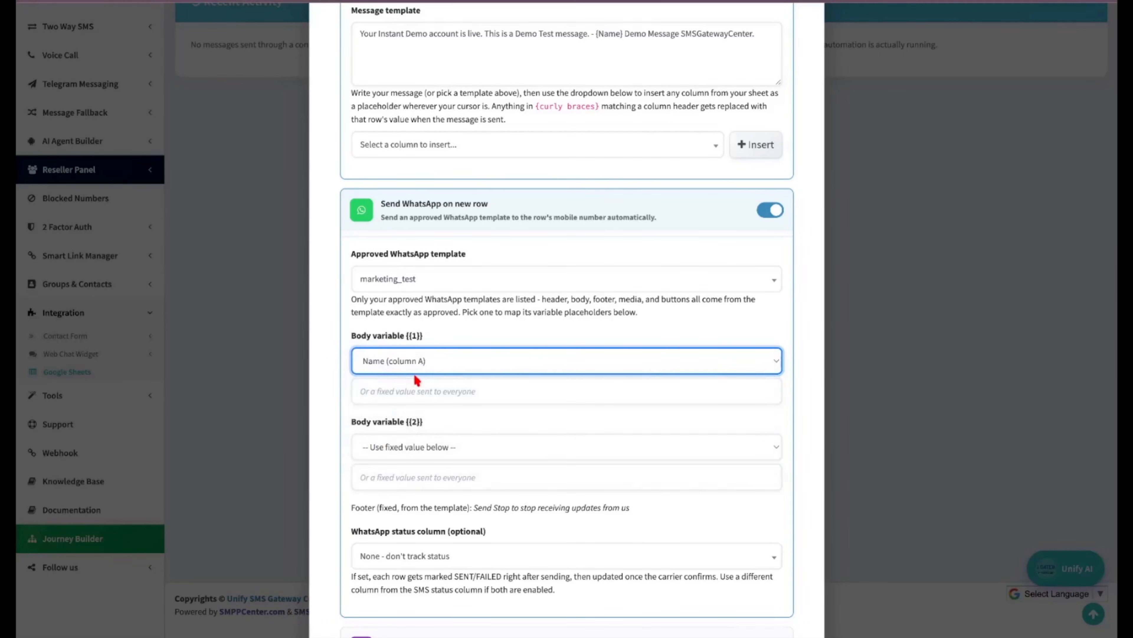
left_click(437, 477)
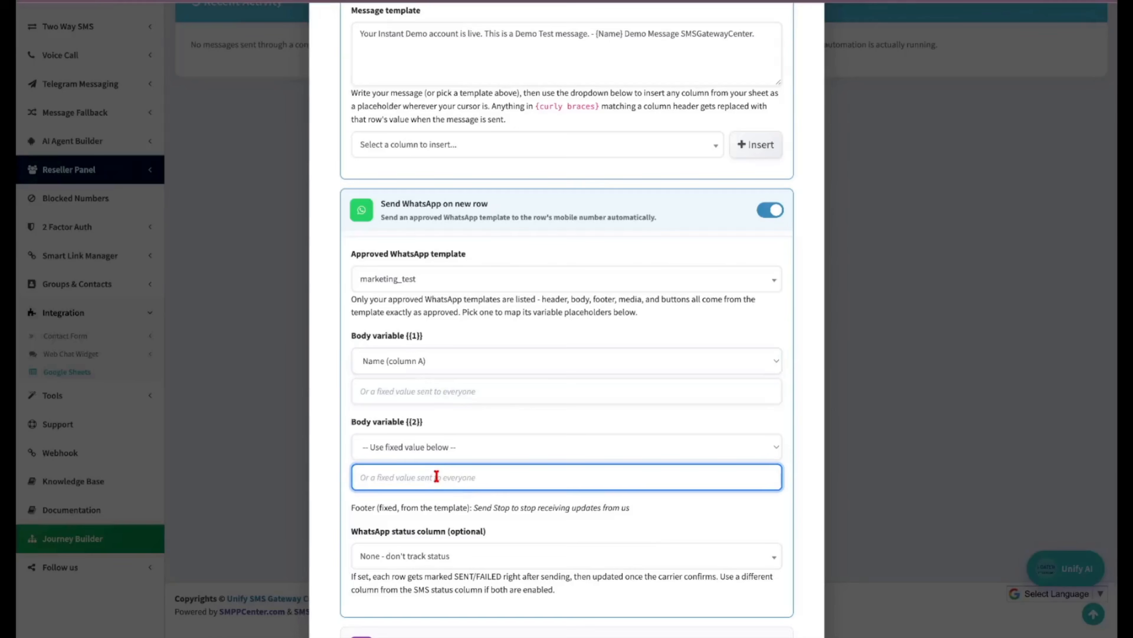
type("test")
left_click(570, 509)
Record WhatsApp delivery status in WhatsApp Status (column E).
scroll(571, 513, "down", 1)
scroll(571, 513, "down", 2)
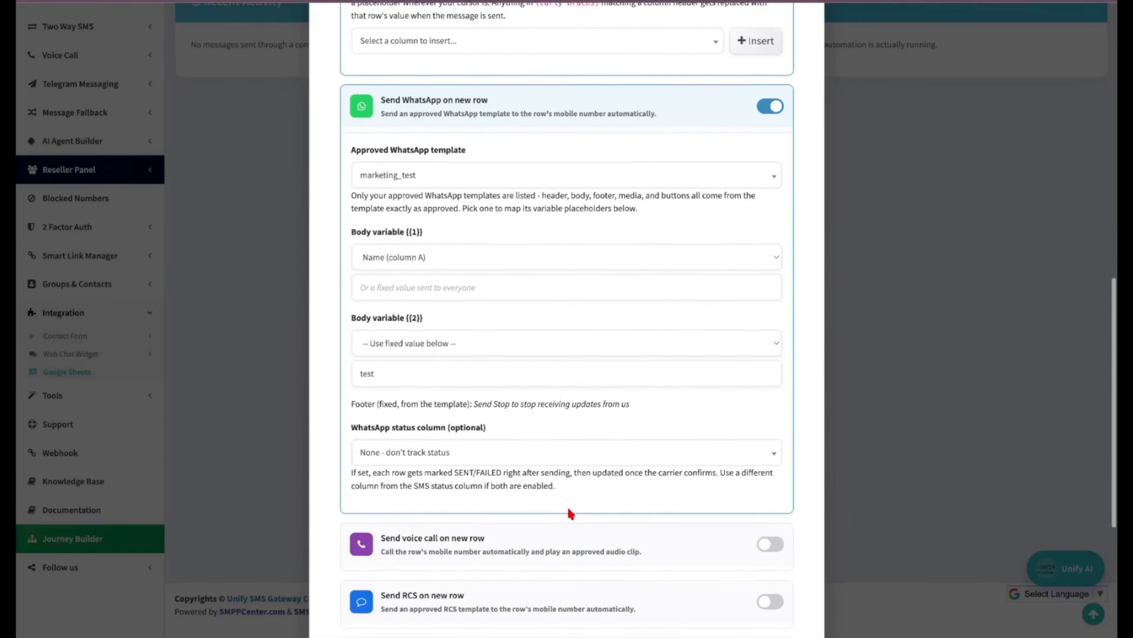
left_click(464, 443)
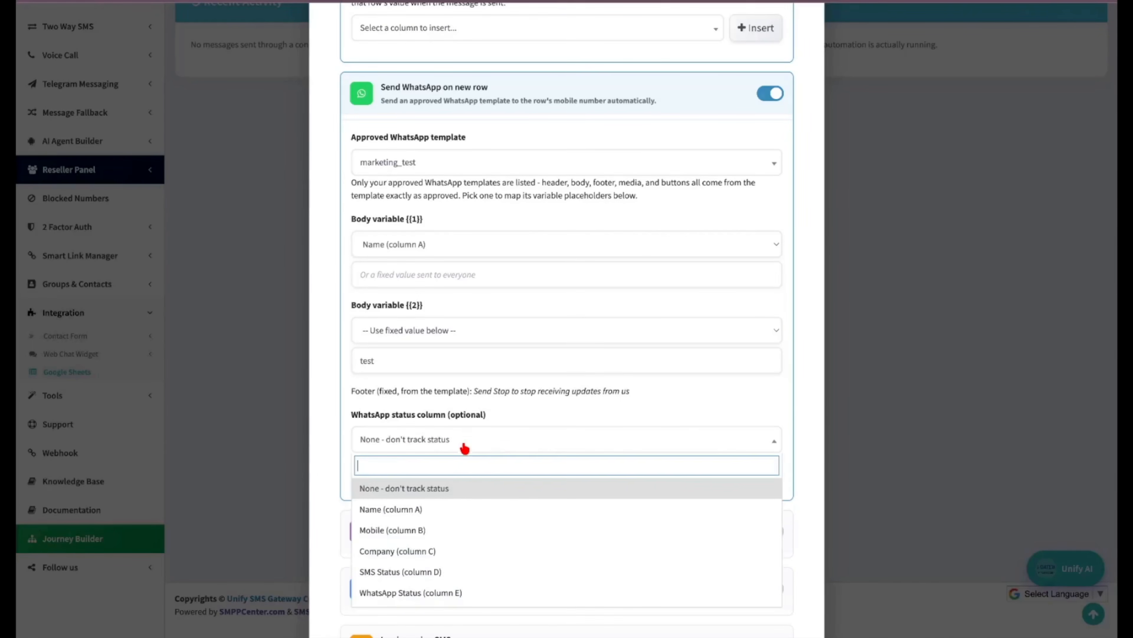
scroll(455, 519, "down", 1)
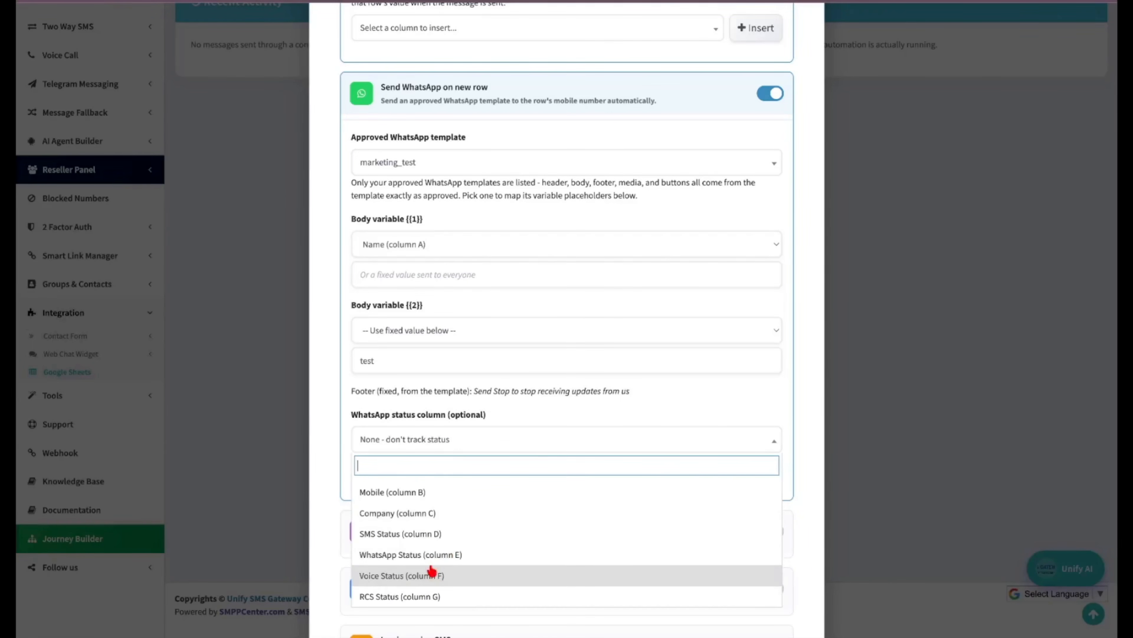
left_click(444, 562)
scroll(466, 402, "down", 1)
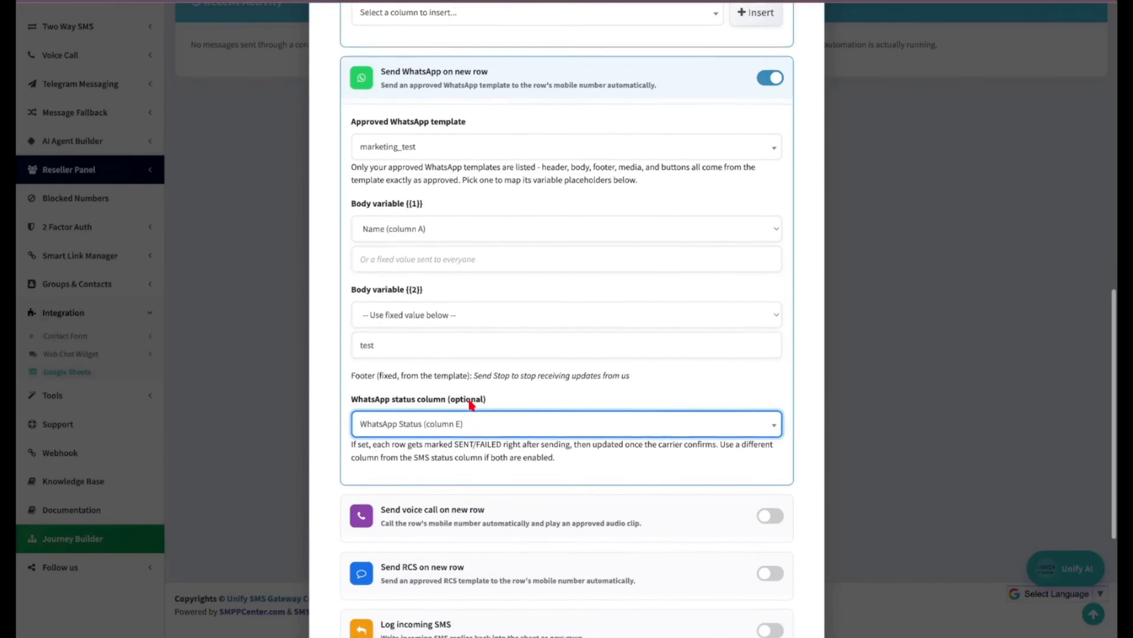
scroll(615, 415, "up", 2)
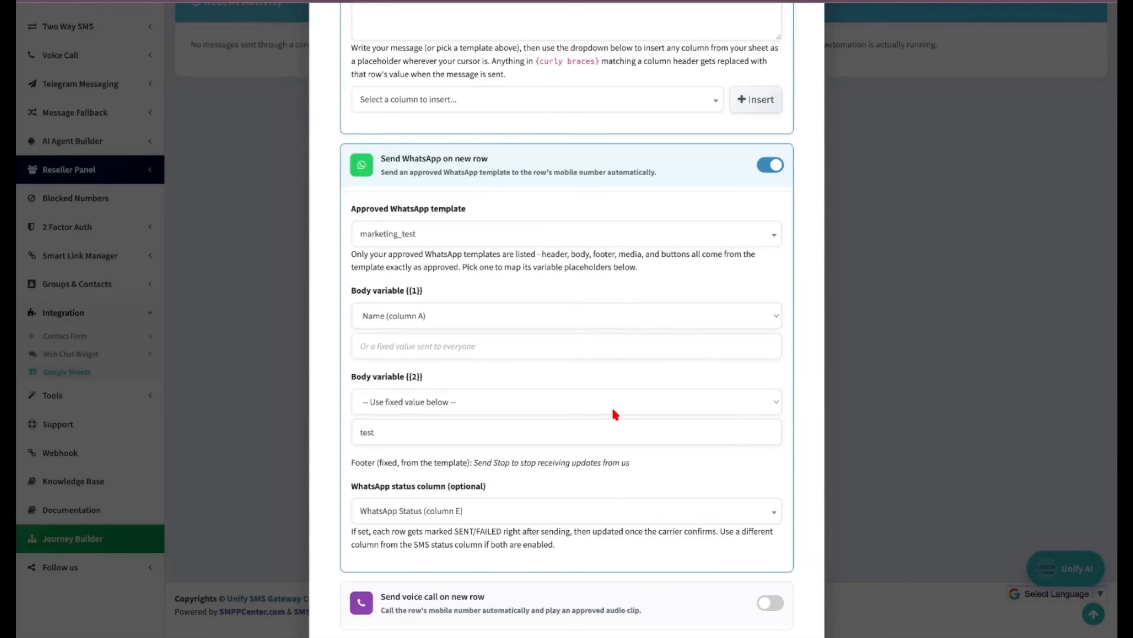
scroll(615, 414, "down", 6)
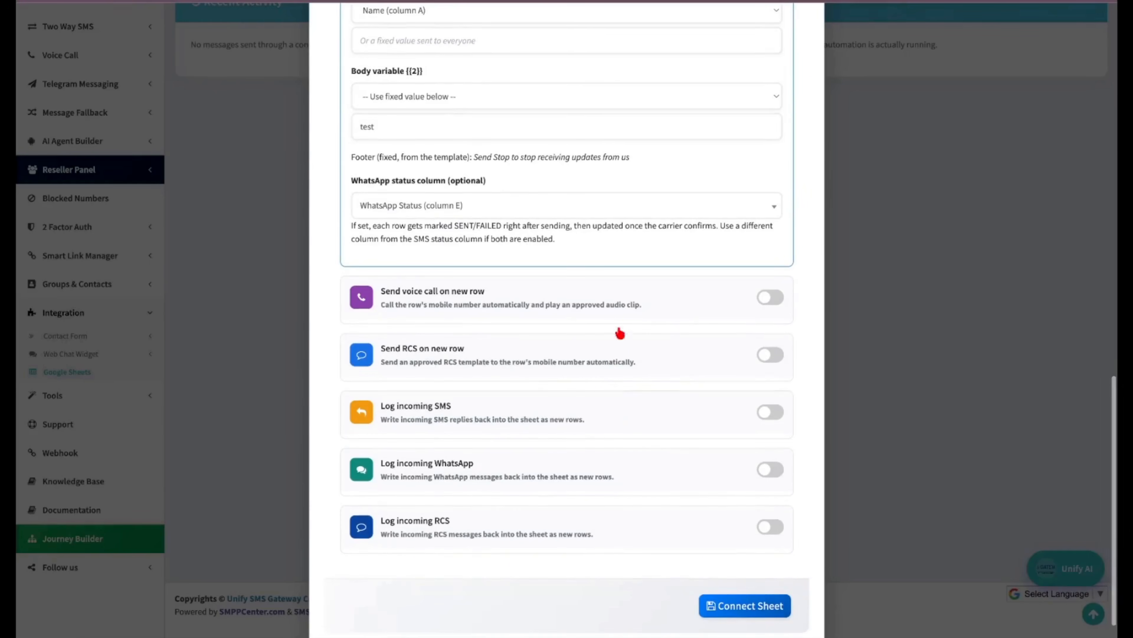
Enable voice calls using the sammrat school clip, with status in Voice Status (column F).
left_click(768, 298)
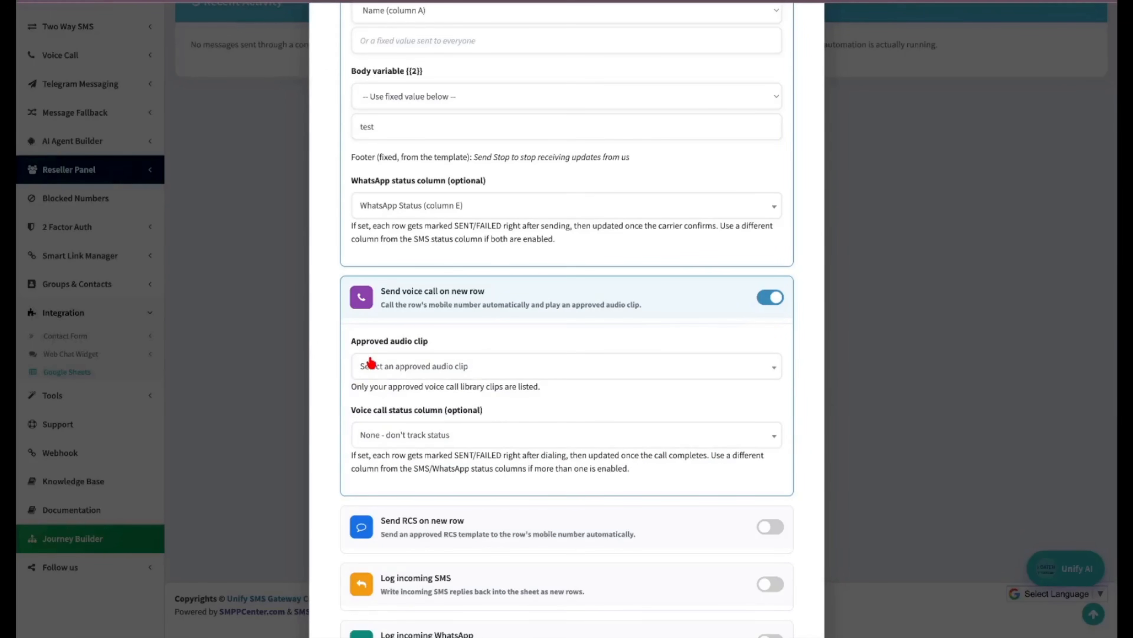
left_click(425, 370)
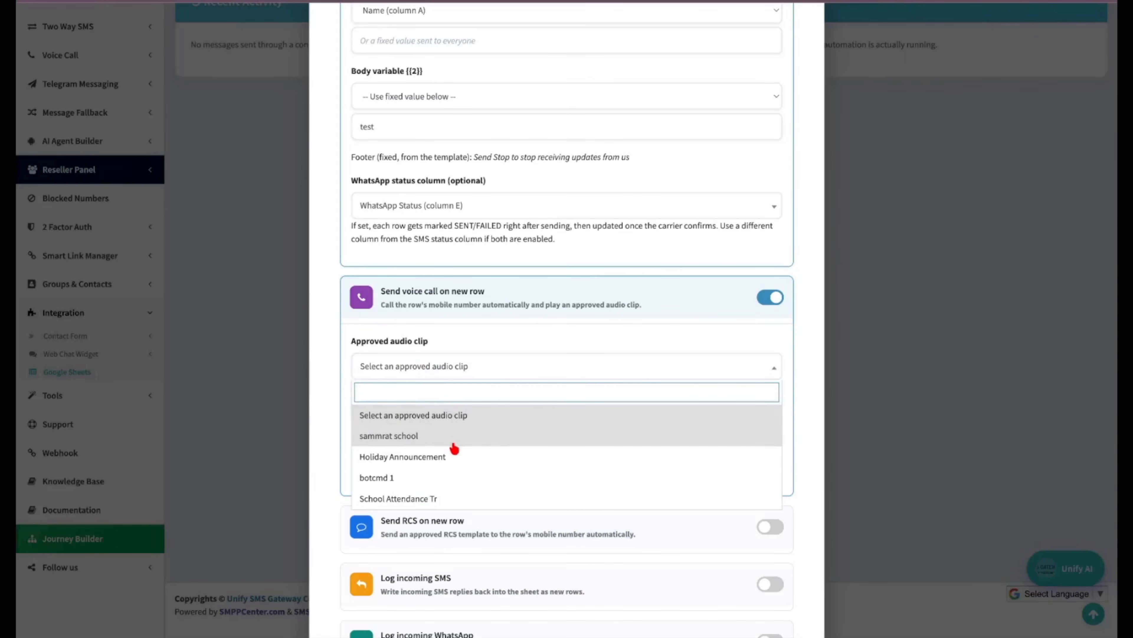
left_click(482, 437)
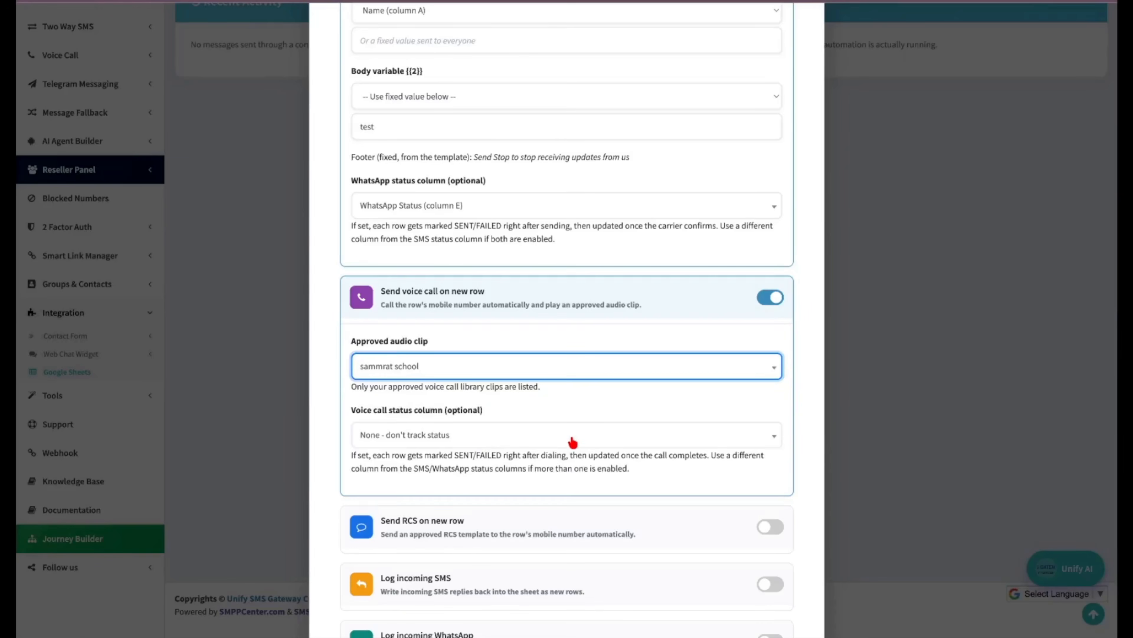
left_click(563, 436)
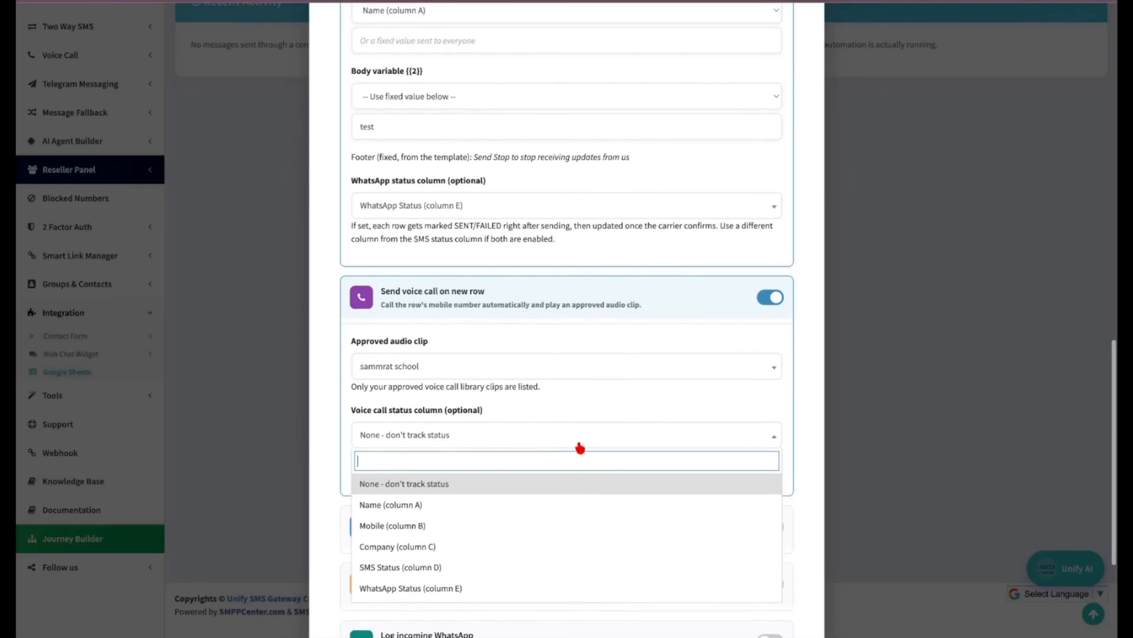
scroll(475, 532, "down", 1)
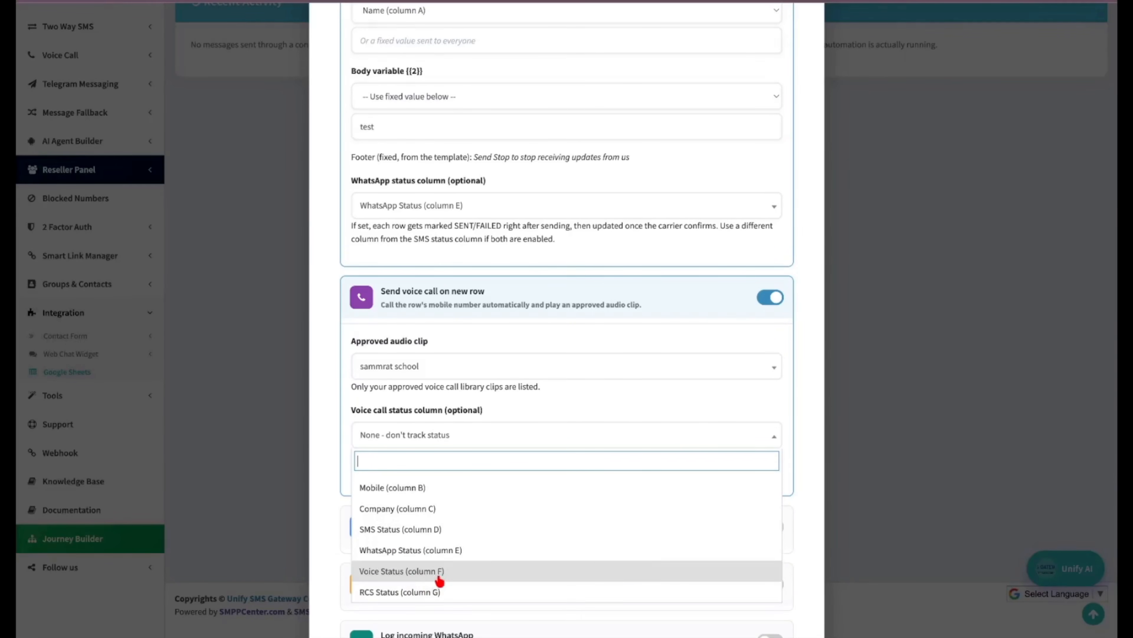
left_click(431, 576)
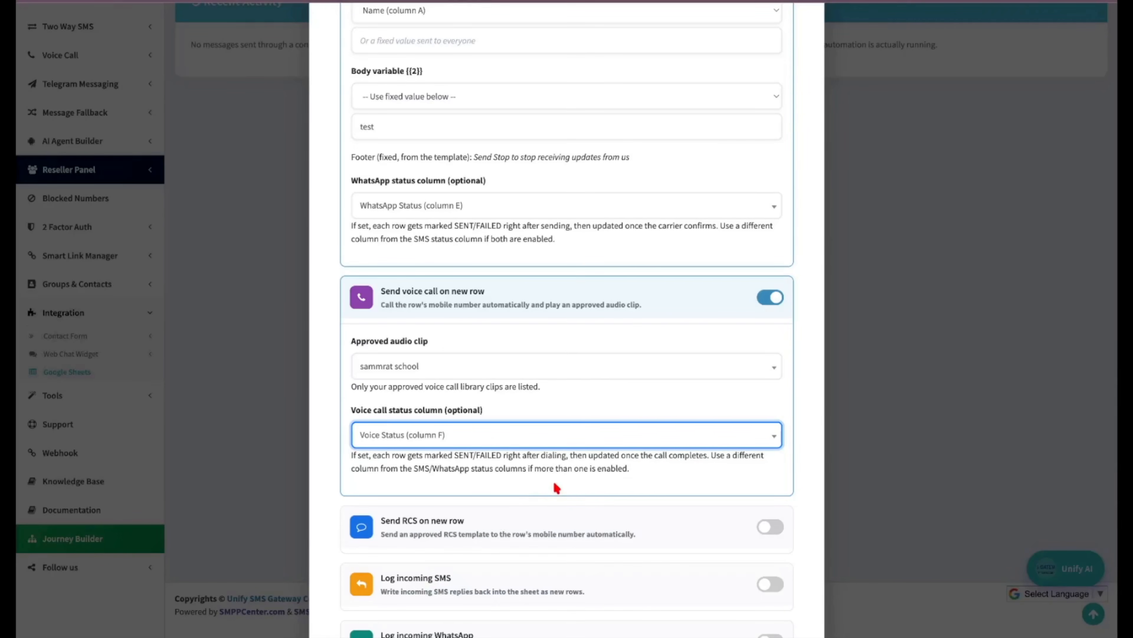
scroll(557, 487, "down", 3)
Enable RCS on new rows from the SMS Gateway Center bot with template SGCTest2.
left_click(770, 346)
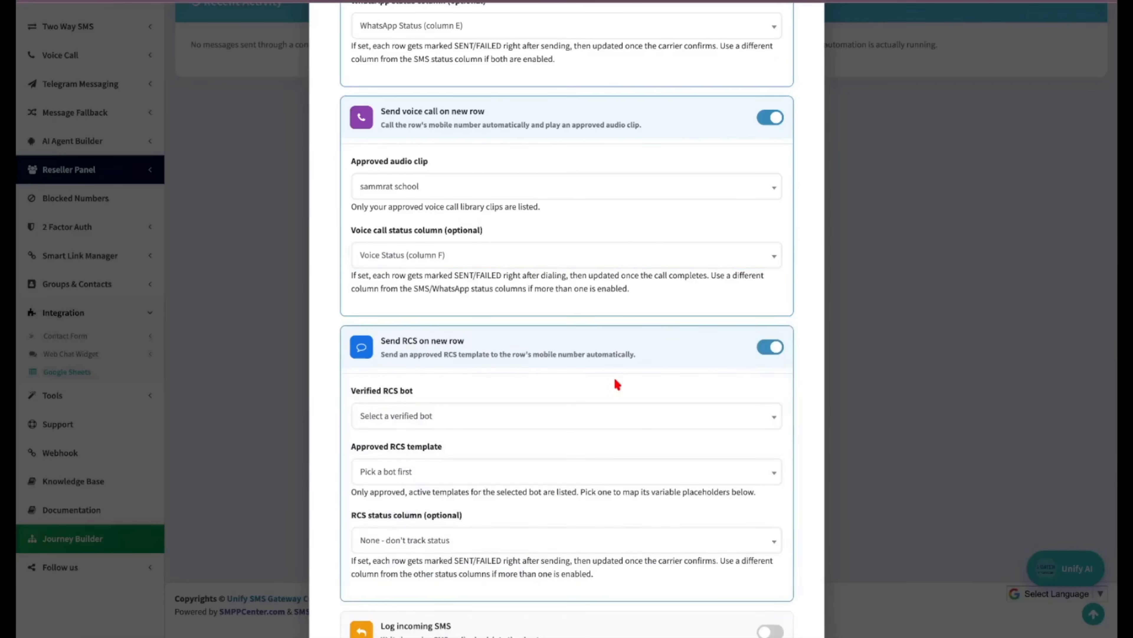
scroll(615, 383, "down", 2)
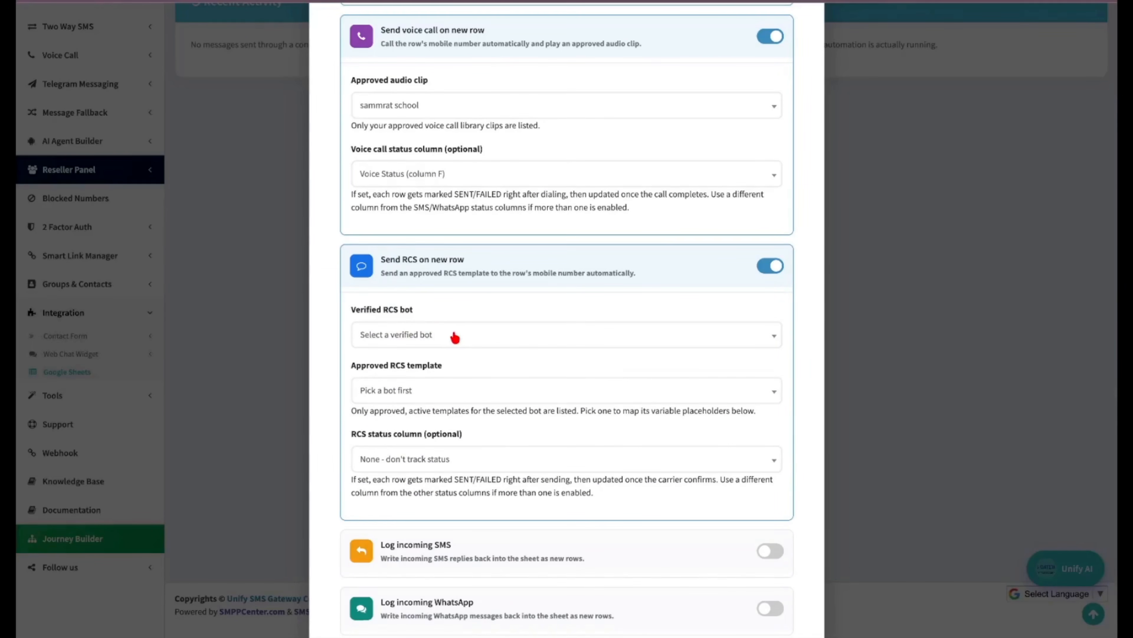
left_click(451, 339)
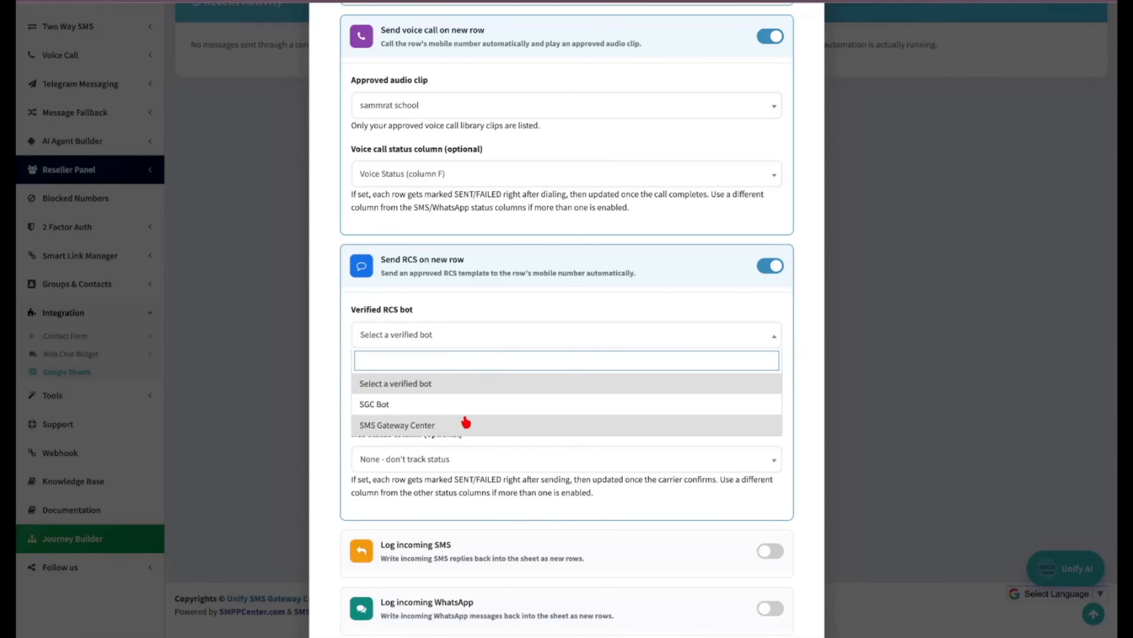
left_click(458, 425)
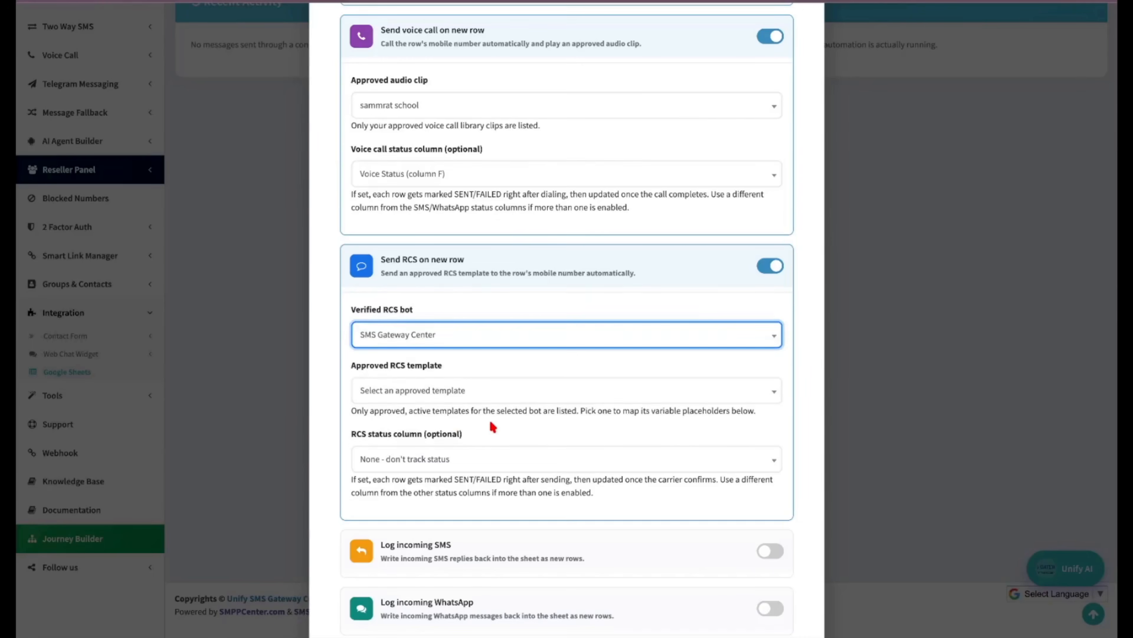
scroll(488, 402, "down", 1)
left_click(481, 336)
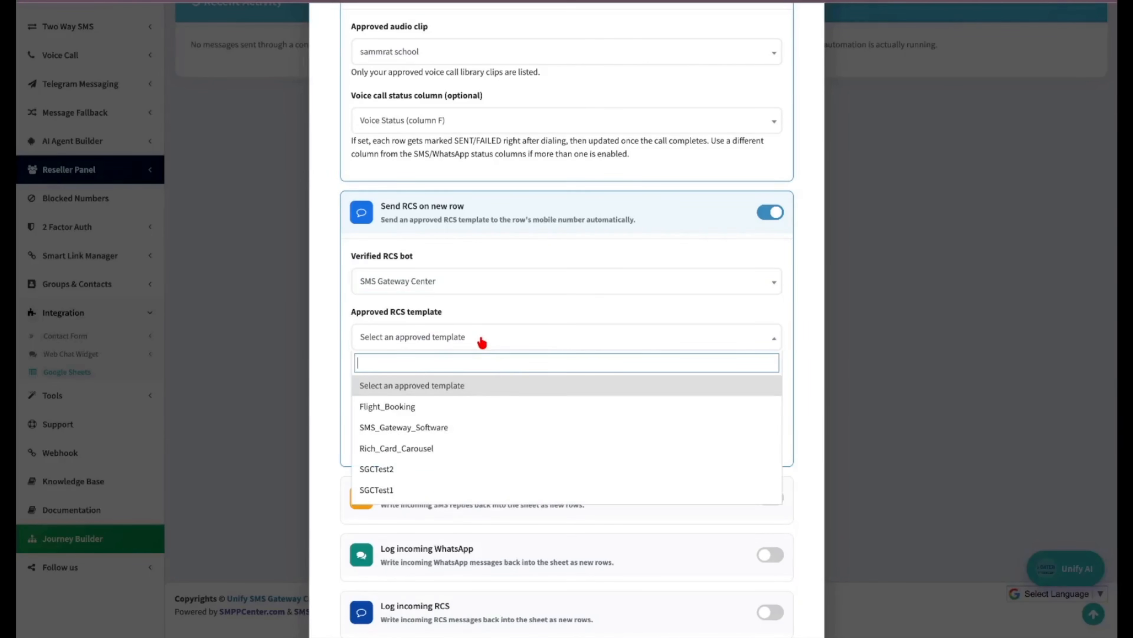
scroll(494, 446, "down", 2)
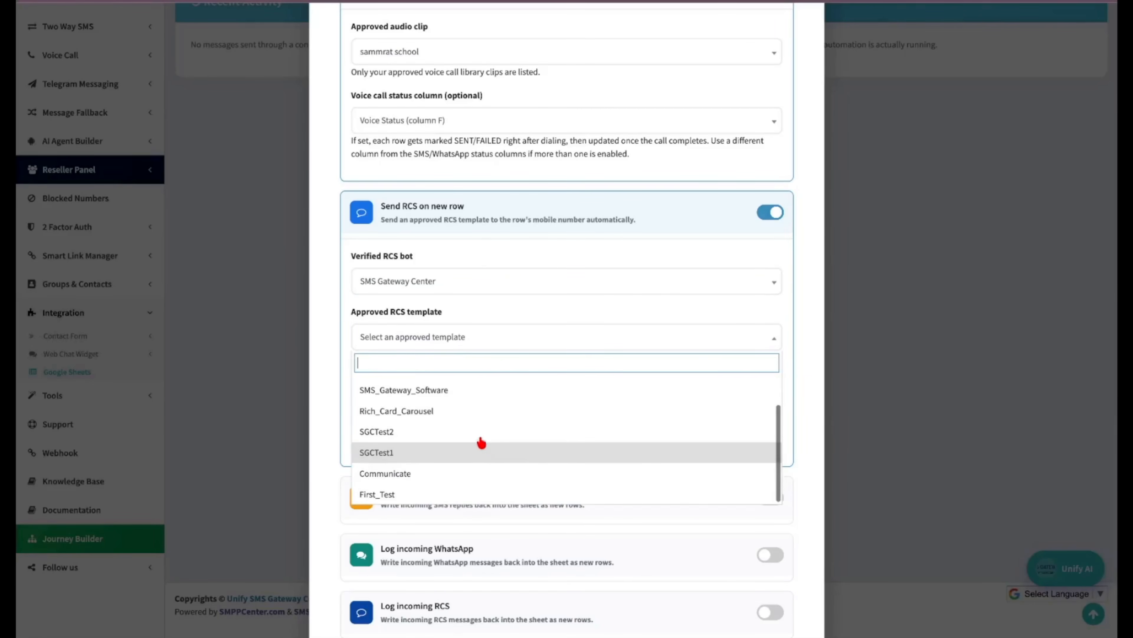
left_click(481, 440)
scroll(531, 466, "down", 2)
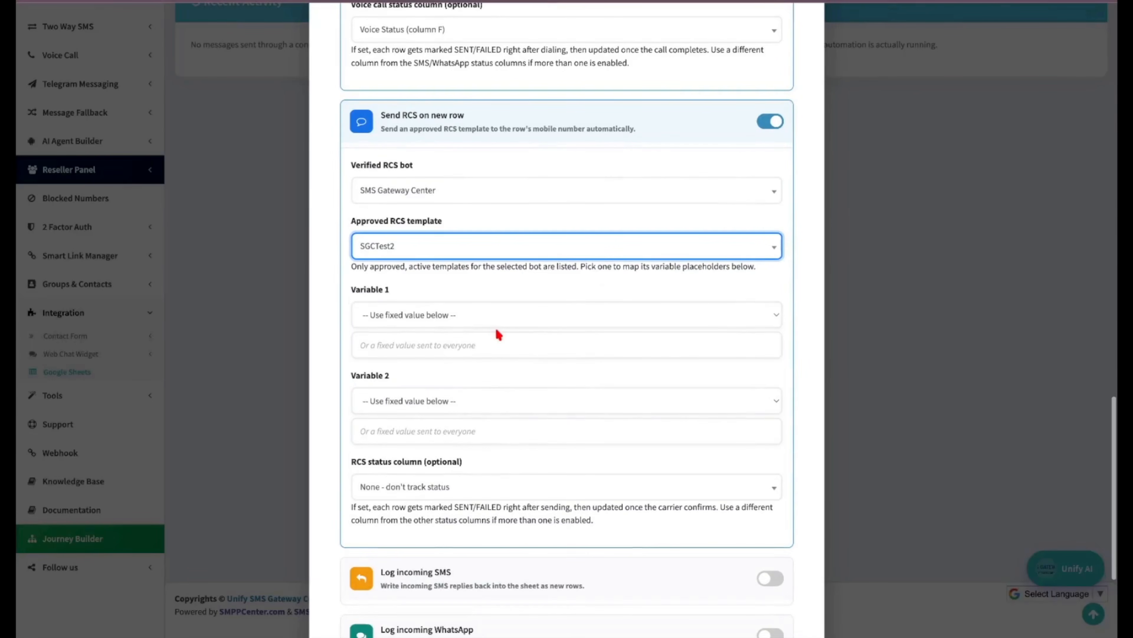
Map RCS Variable 1 to Name (column A) and Variable 2 to the fixed value test.
left_click(476, 320)
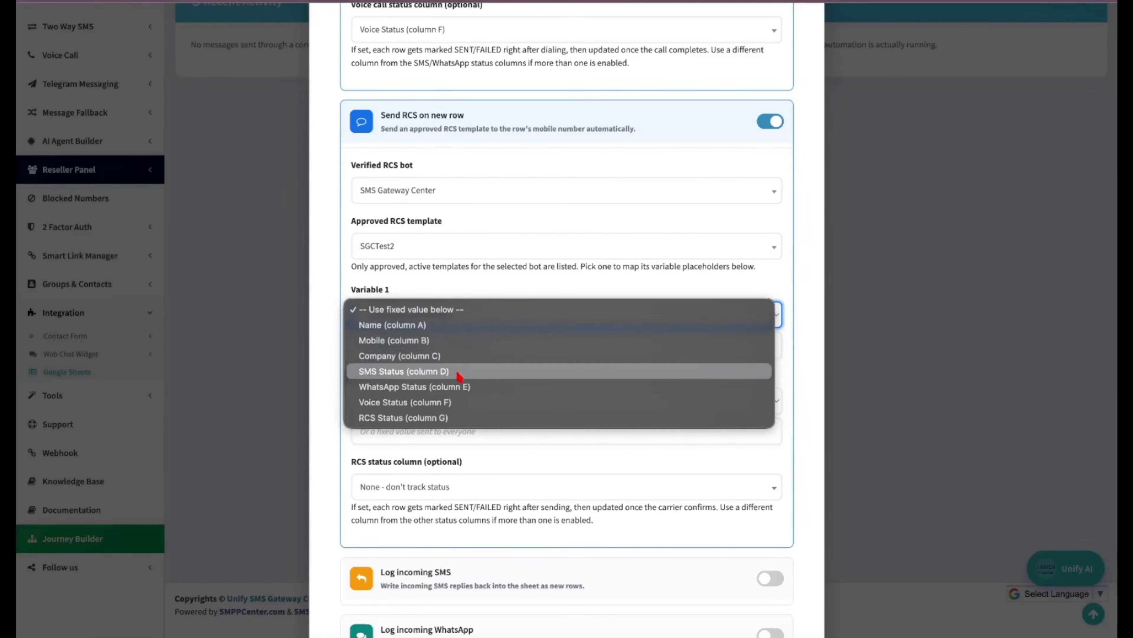
left_click(455, 324)
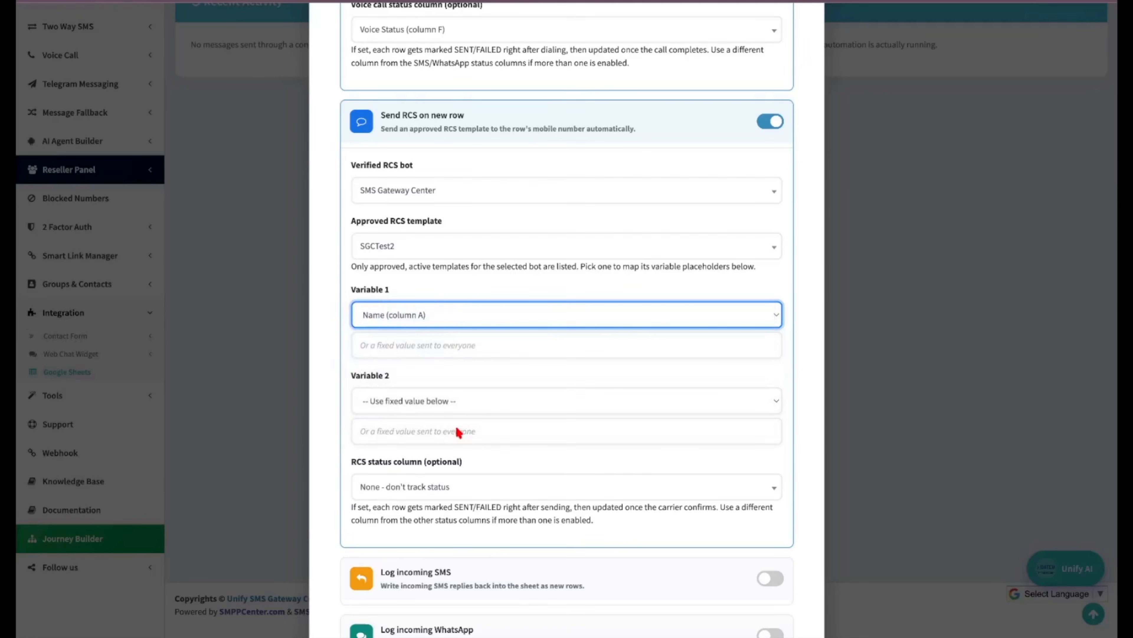
left_click(458, 433)
type("test")
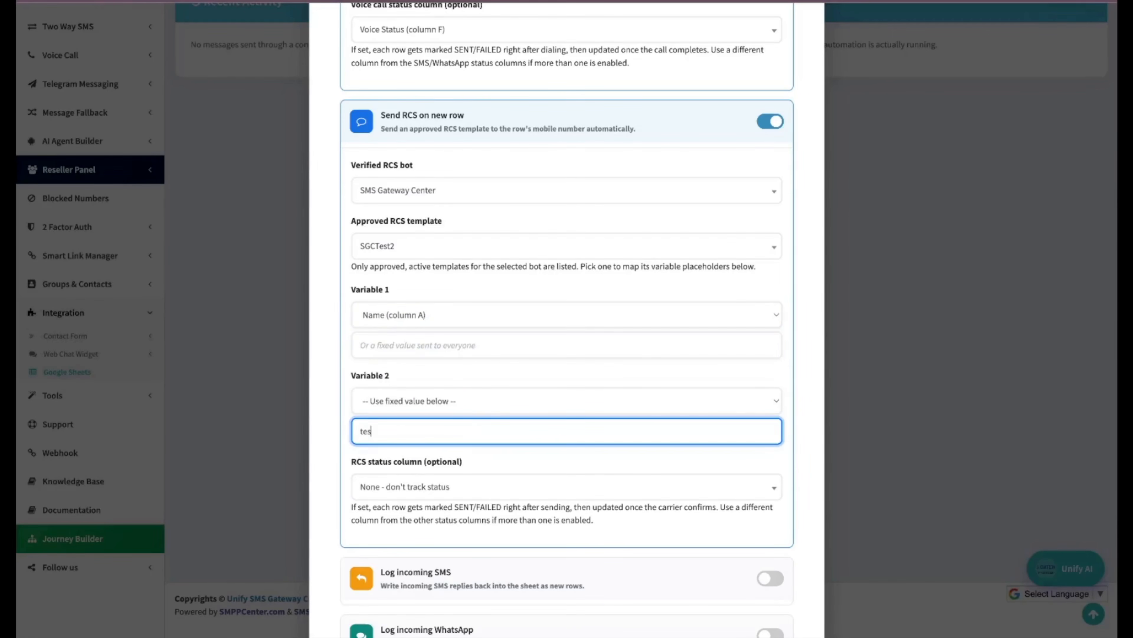
left_click(549, 458)
Record RCS delivery status in RCS Status (column G).
scroll(548, 457, "down", 2)
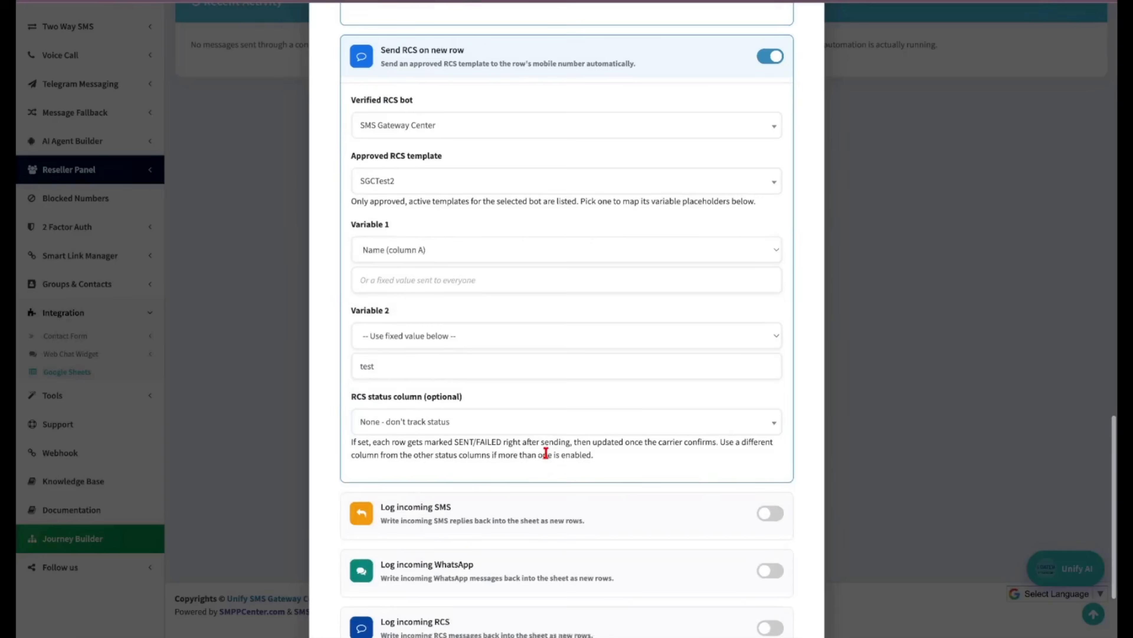
left_click(451, 417)
scroll(464, 513, "down", 1)
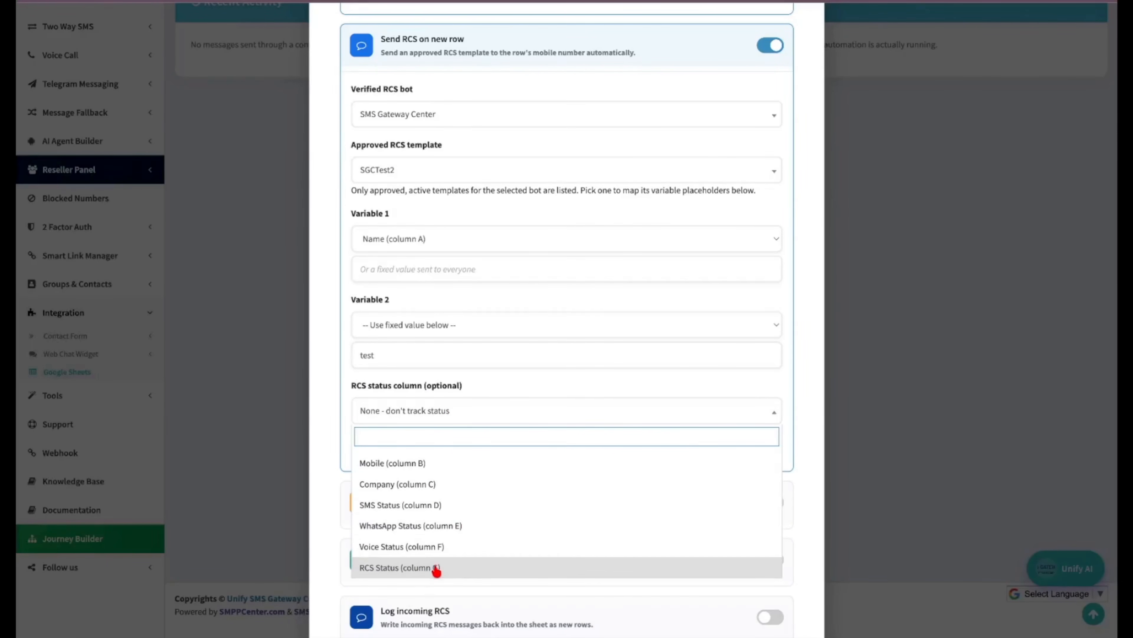
left_click(447, 571)
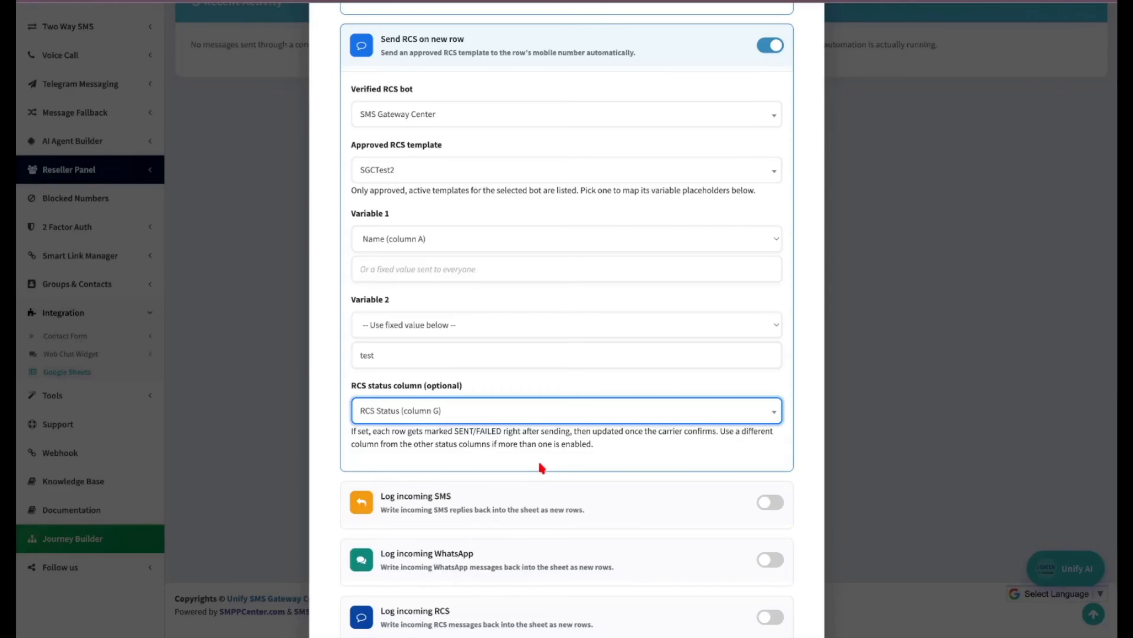
scroll(538, 466, "down", 3)
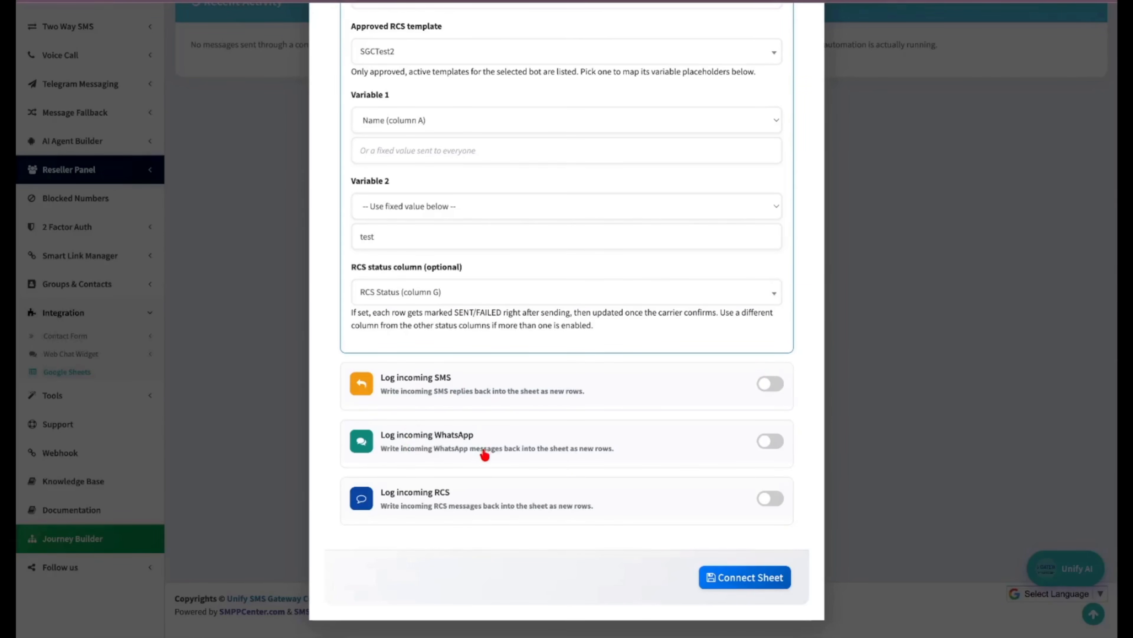
Turn on logging of incoming SMS into a new tab named IncomingSMS.
left_click(769, 384)
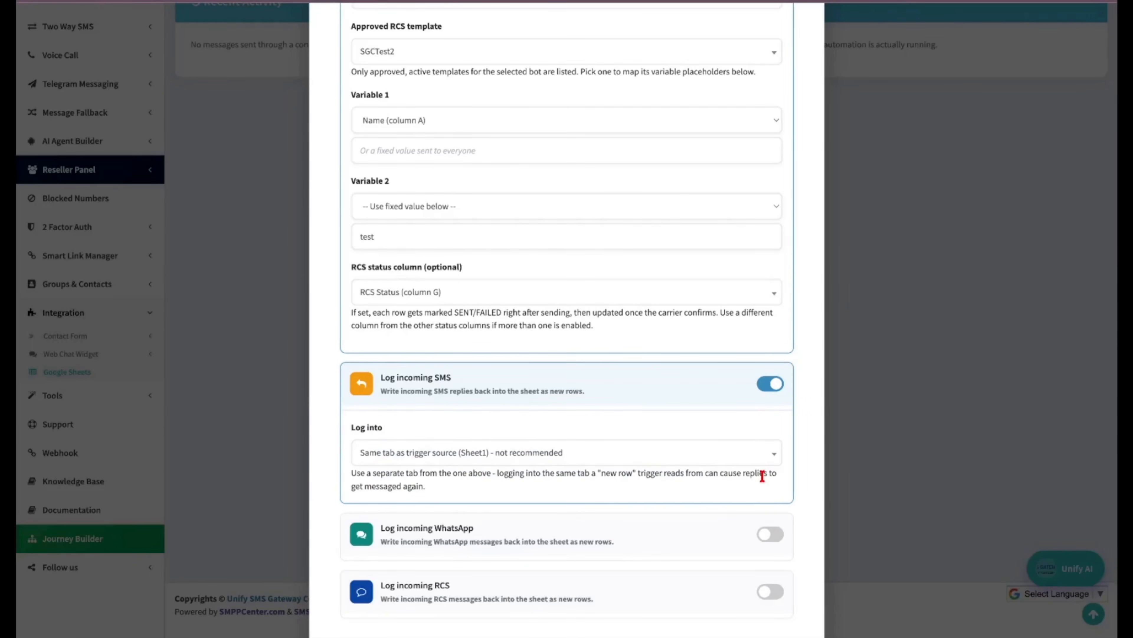
left_click(674, 454)
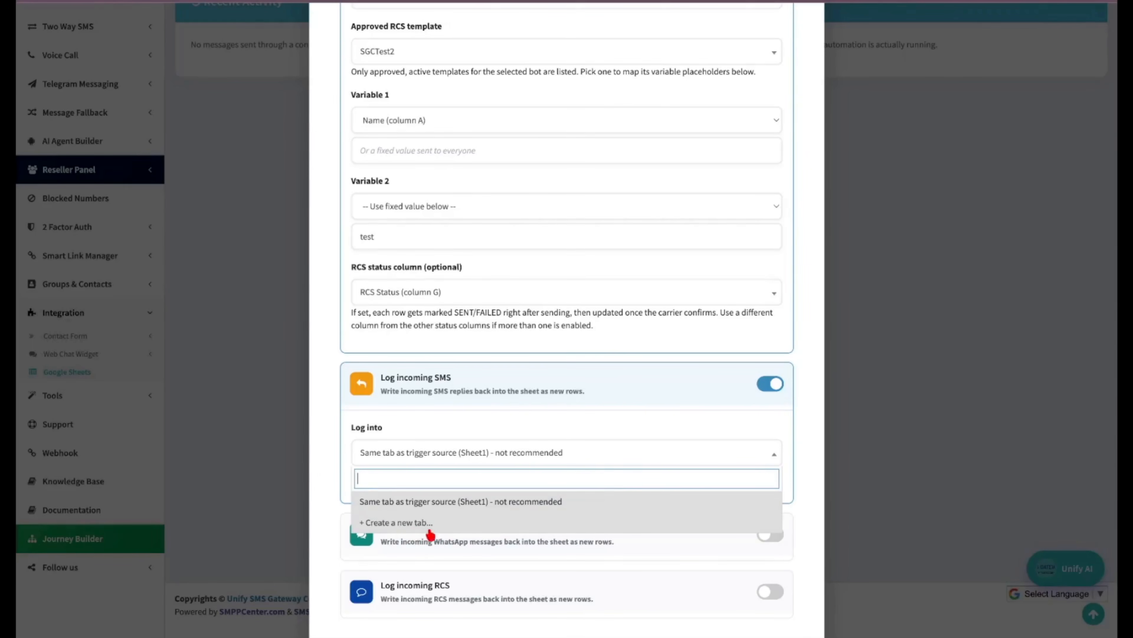
left_click(421, 527)
left_click(438, 488)
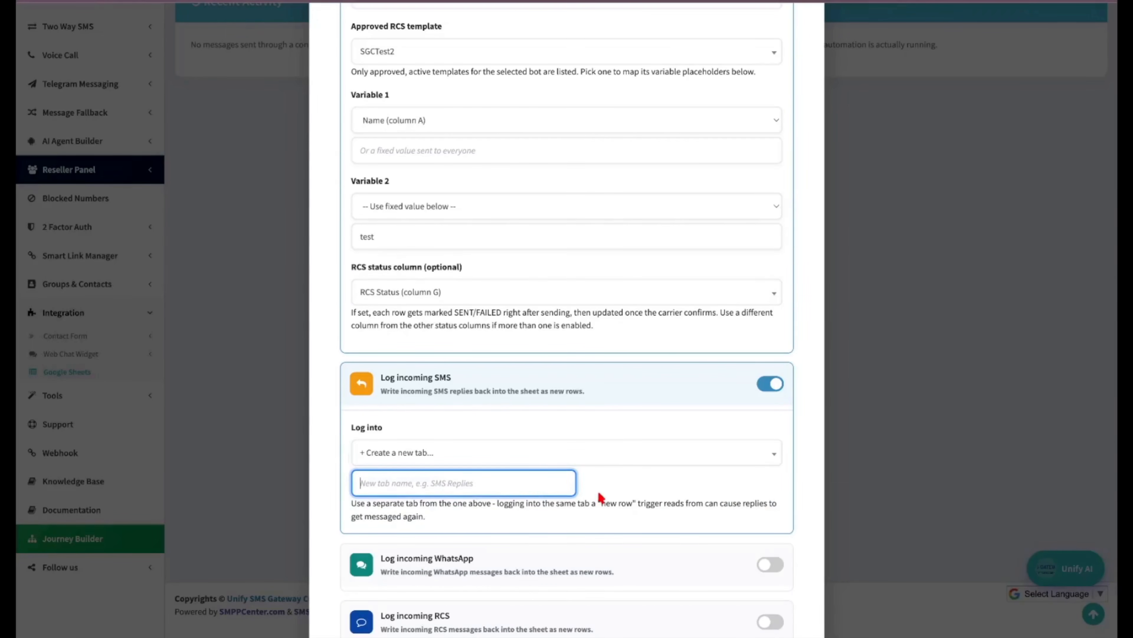
type("S")
key("BackSpace")
type("I")
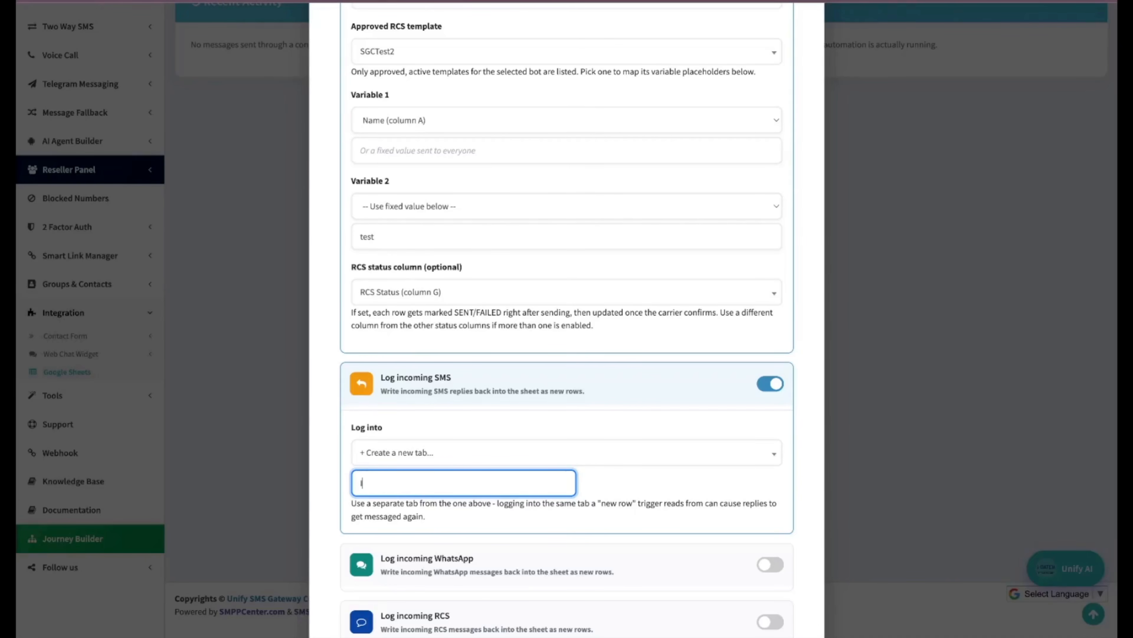
type("ncomingSMS")
Enable WhatsApp and RCS logging, sending WhatsApp replies to a new tab IncomingWhatsapp.
scroll(768, 456, "down", 3)
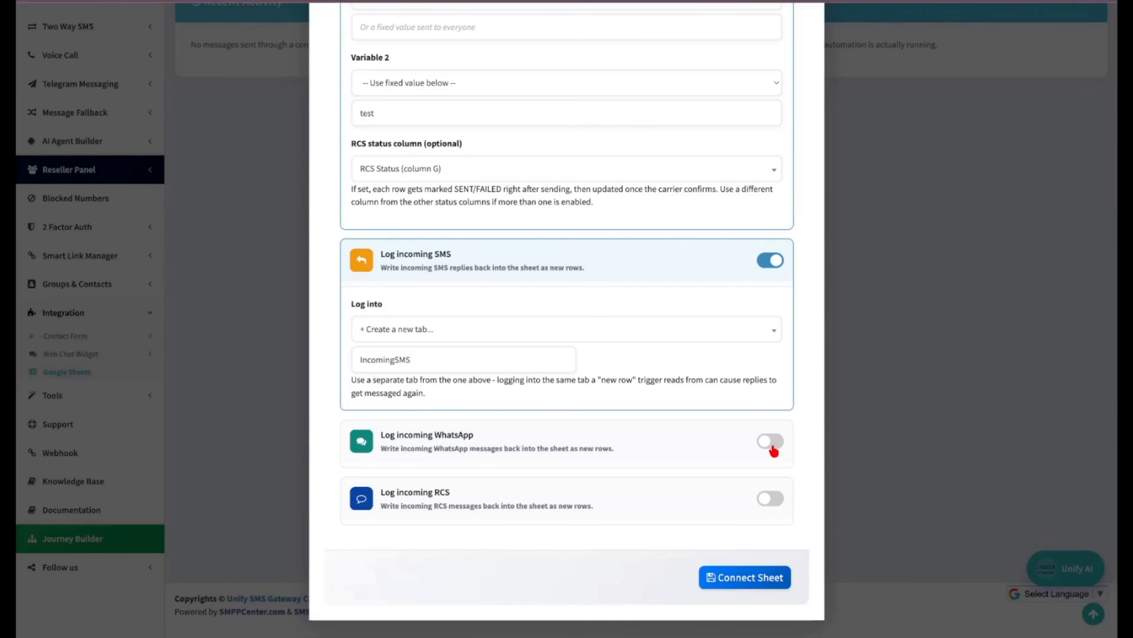
left_click(771, 443)
left_click(501, 518)
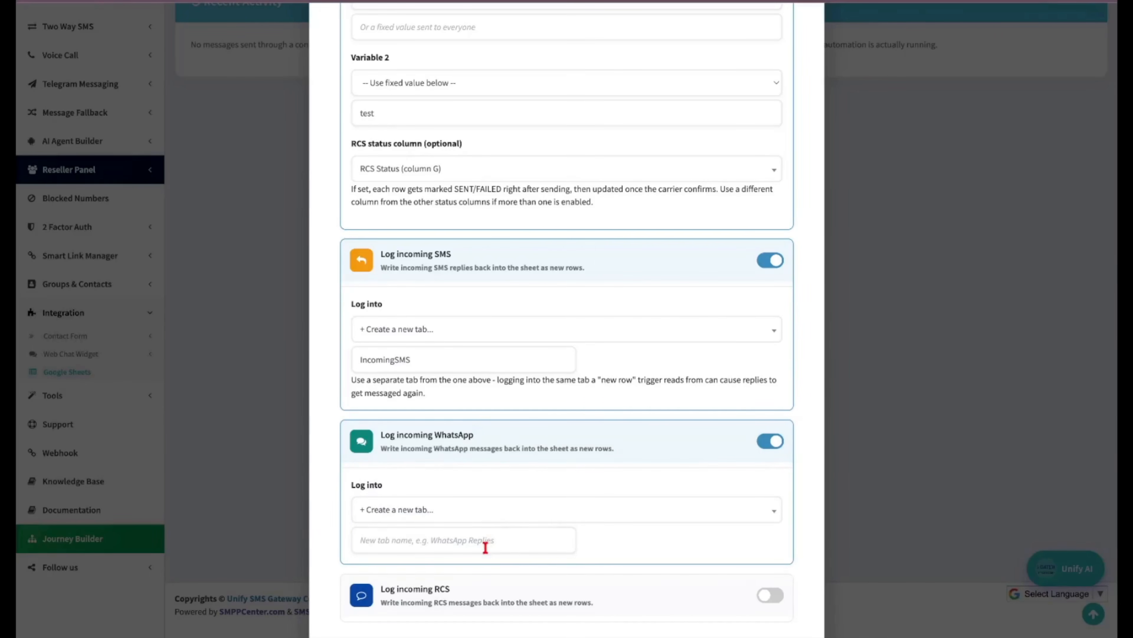
left_click(485, 548)
left_click(487, 552)
left_click(553, 518)
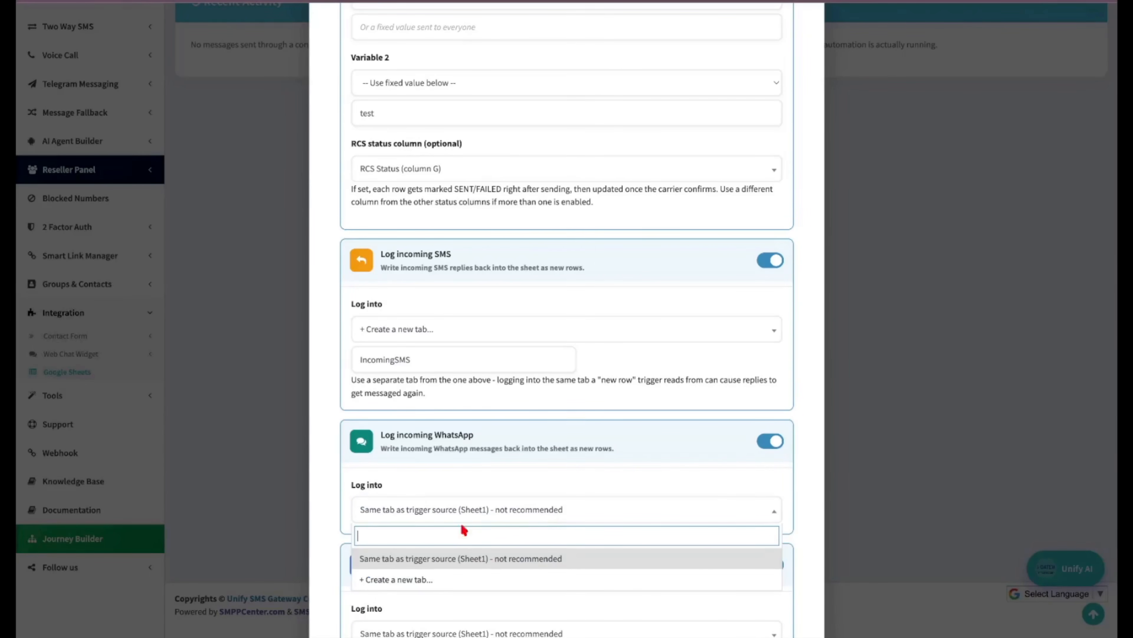
left_click(416, 579)
left_click(419, 541)
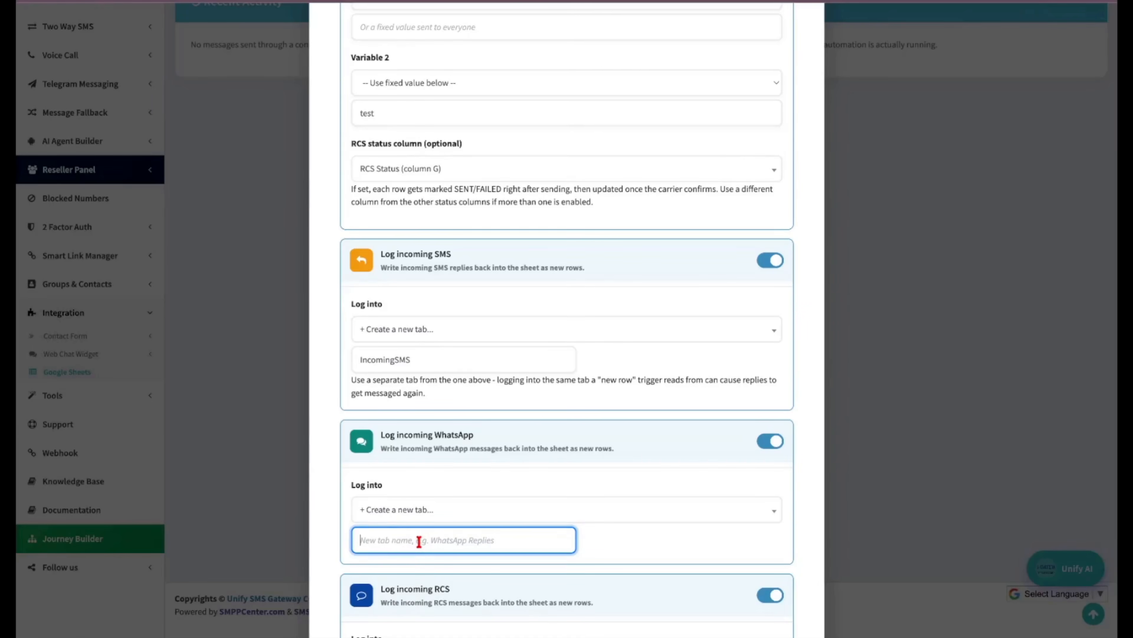
type("Incoming")
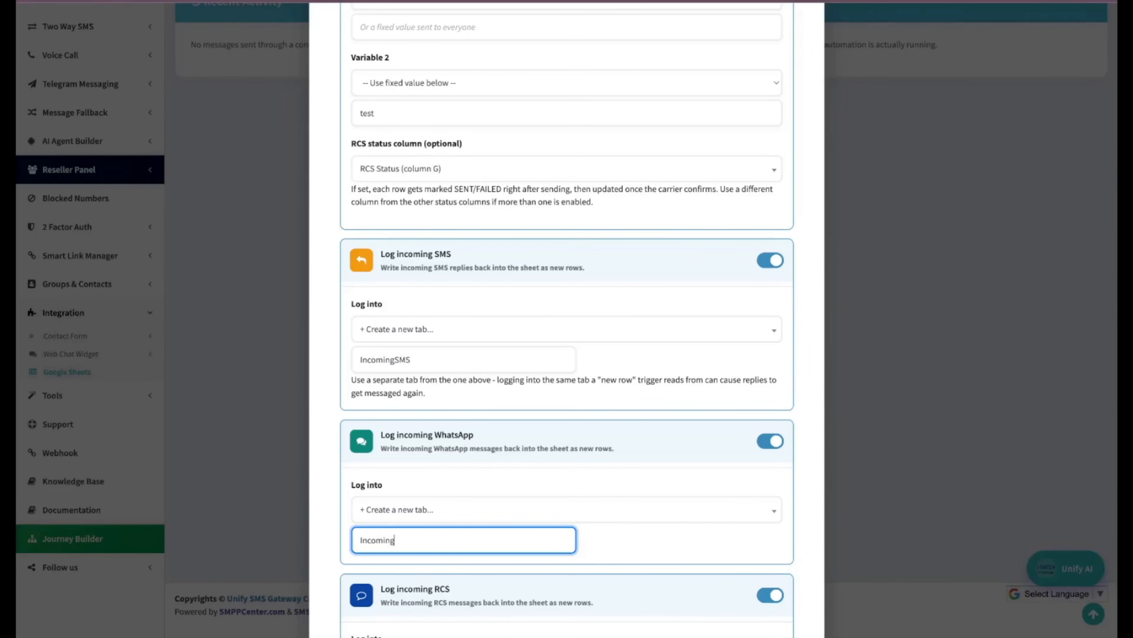
type("Whatsapp")
Log incoming RCS replies into a new tab named IncomingRCS.
scroll(561, 532, "down", 3)
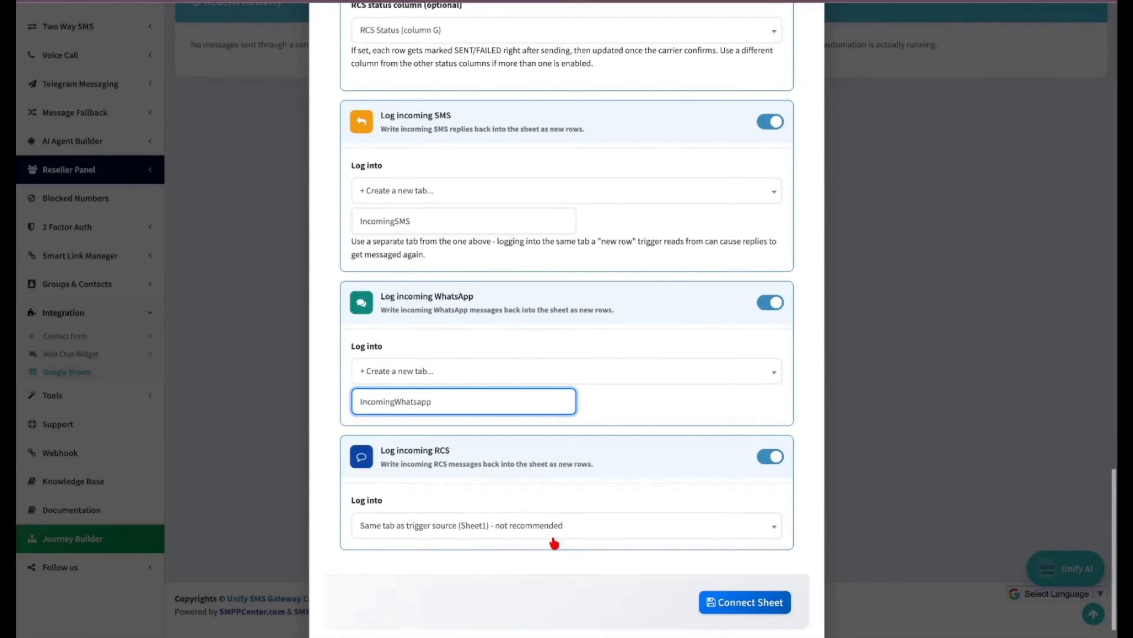
left_click(600, 525)
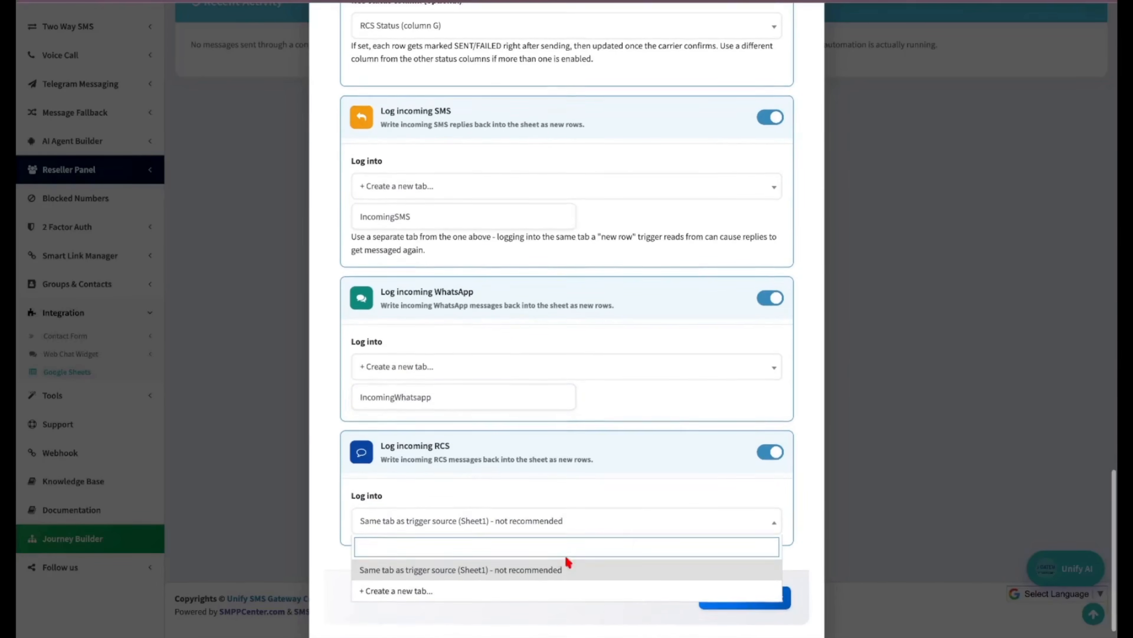
left_click(518, 600)
left_click(503, 550)
type("I")
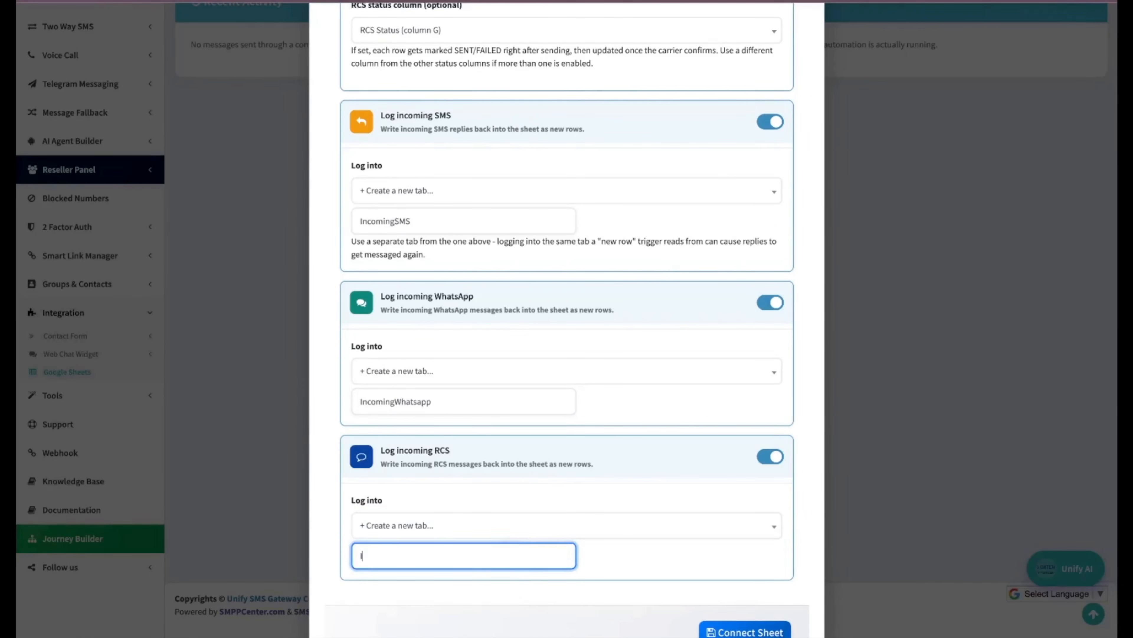
type("ncomingRCS")
Save the sheet connection with Connect Sheet.
scroll(697, 604, "down", 2)
left_click(658, 568)
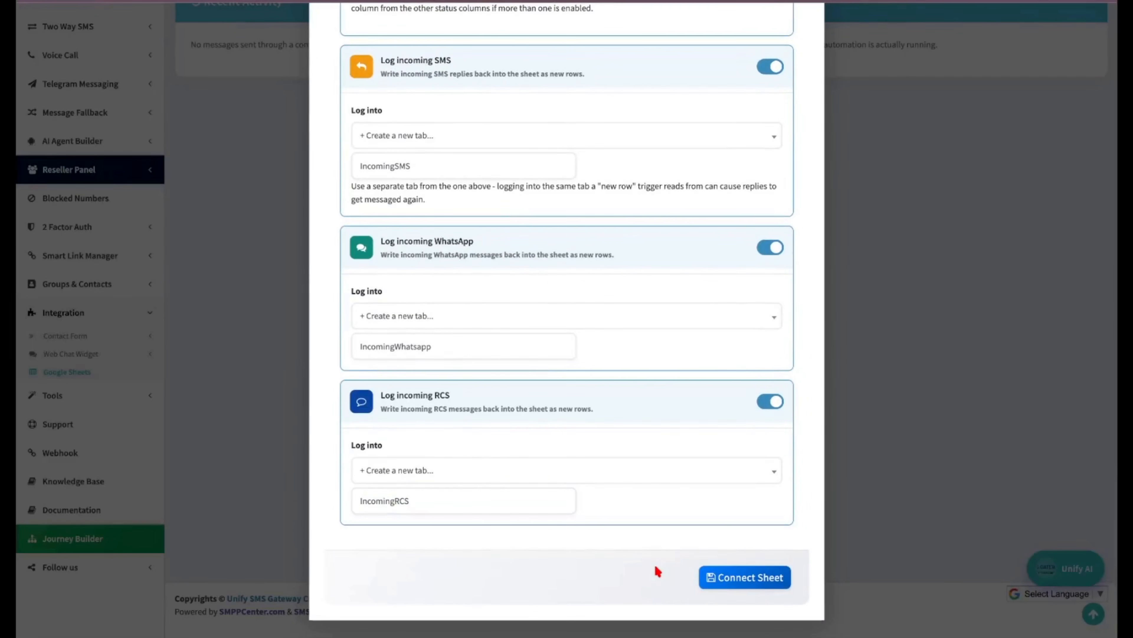
left_click(765, 583)
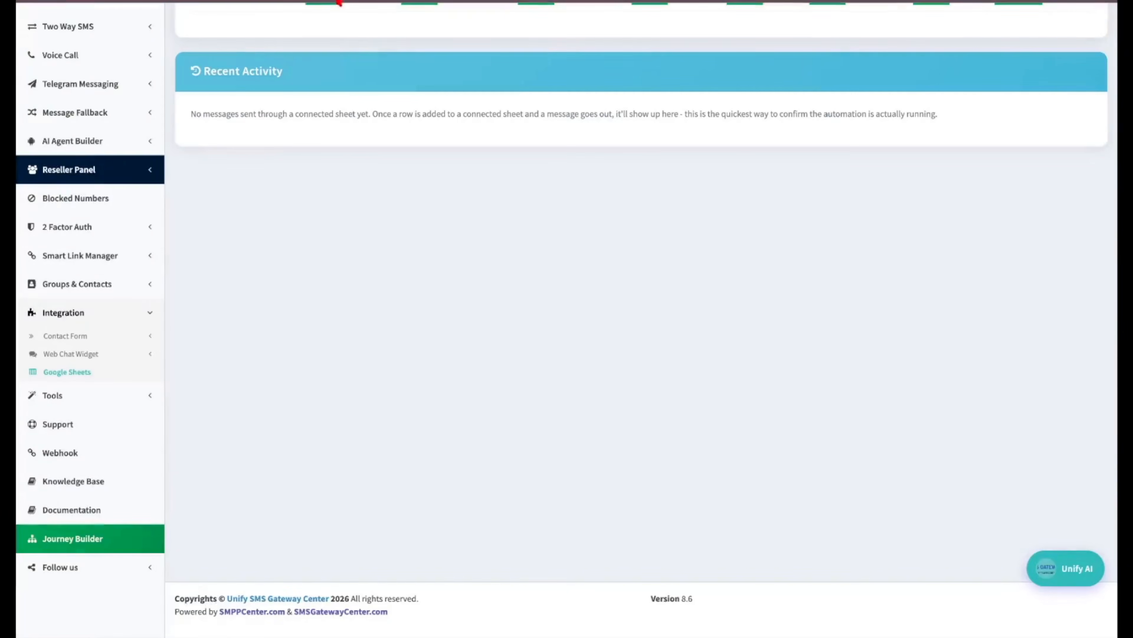
left_click(321, 2)
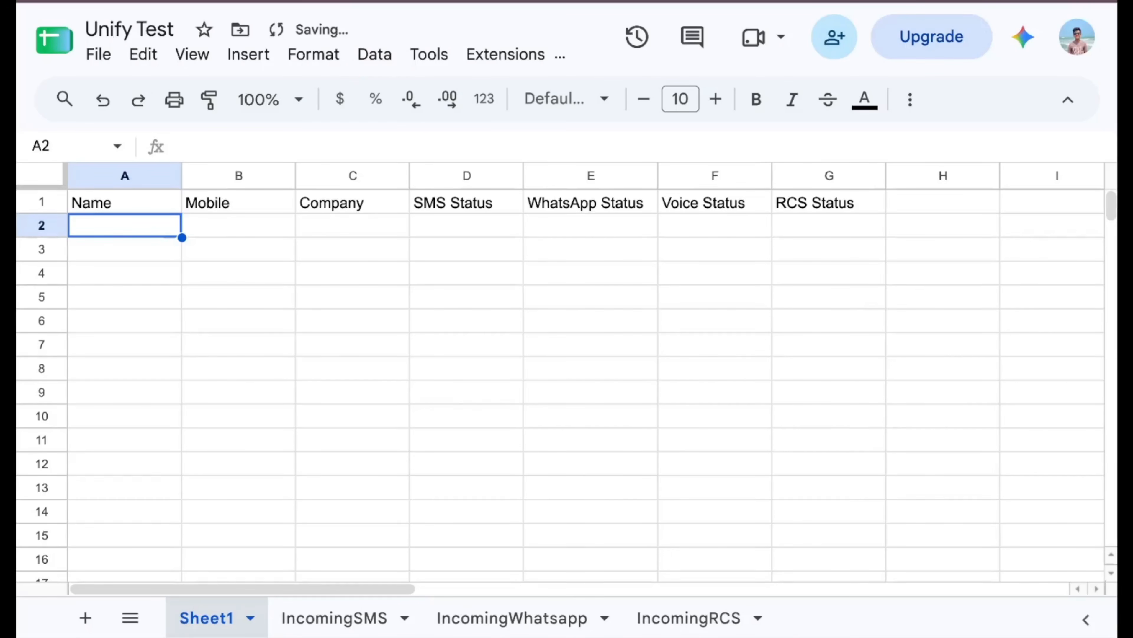
Enter the contact's name, mobile number and 'SMS Gateway Center' in A2–C2, then widen column C.
type("Utisht")
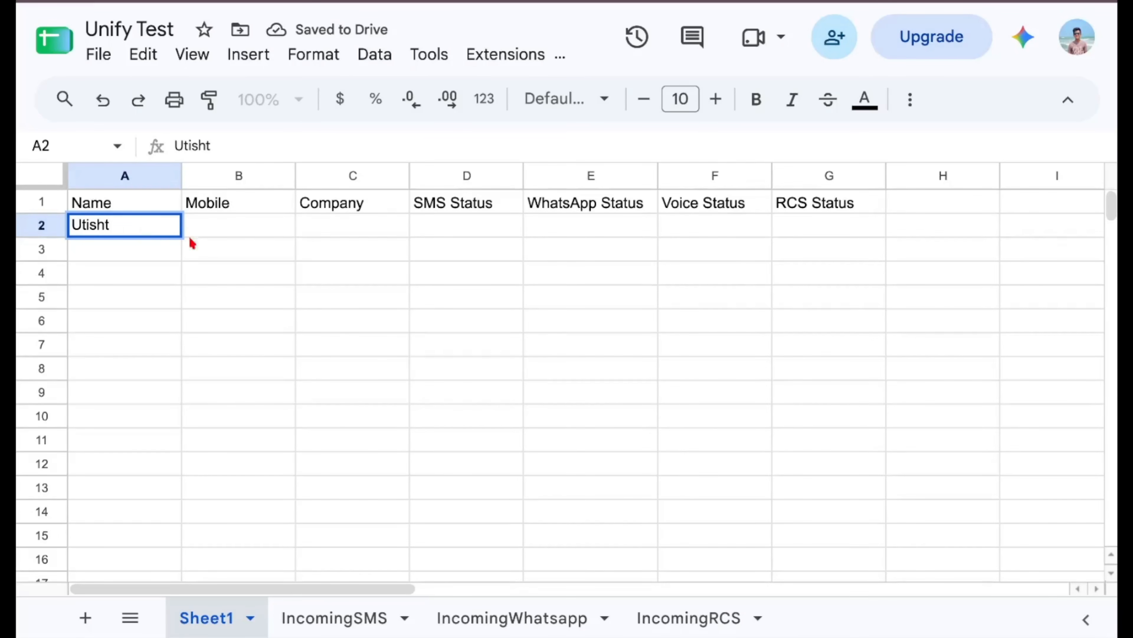
left_click(191, 243)
left_click(207, 233)
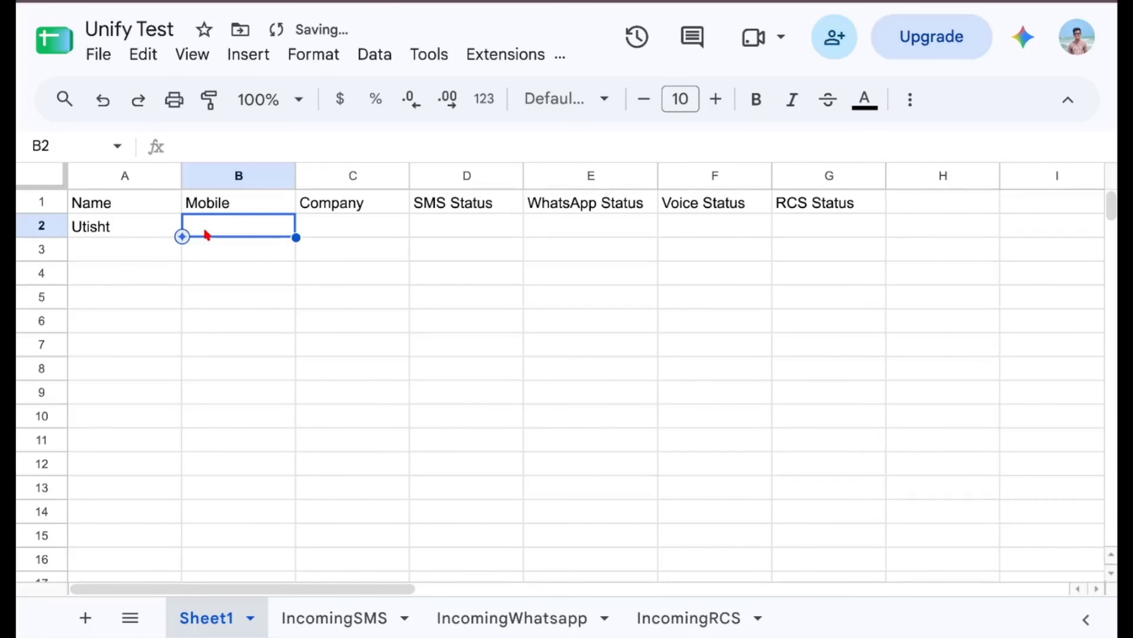
key("ctrl+v")
left_click(346, 228)
type("S")
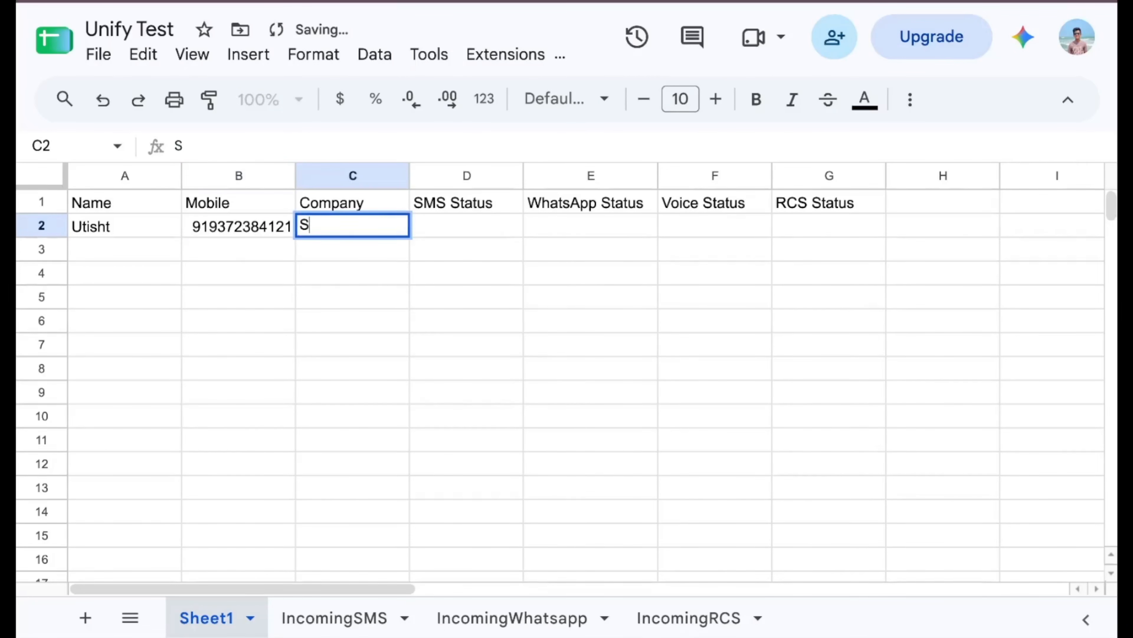
type("MS Ga")
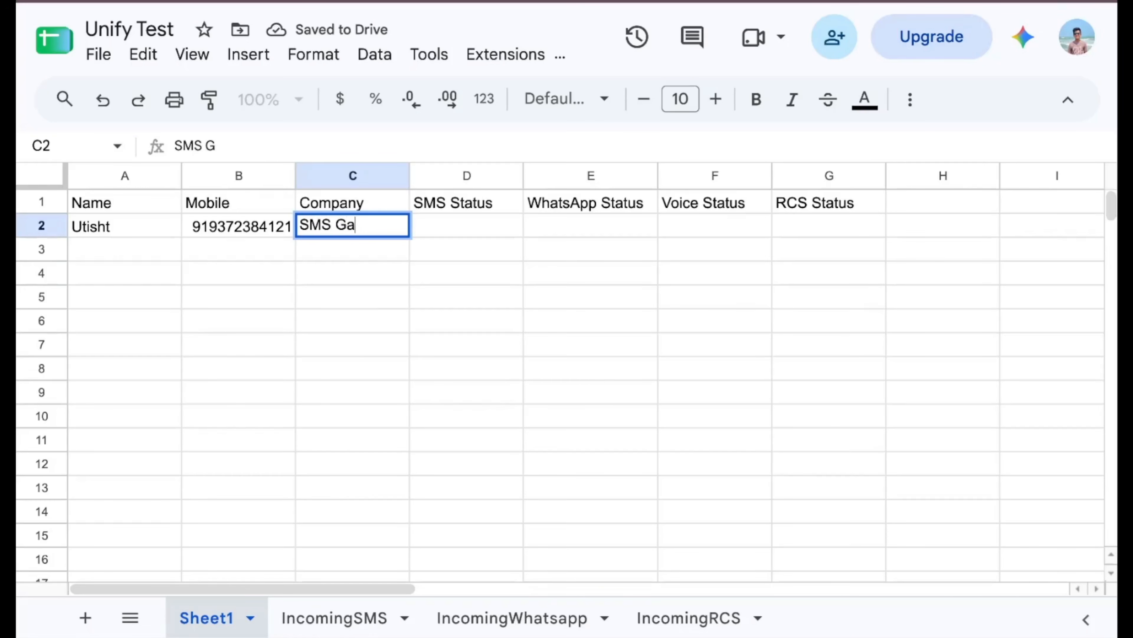
type("teway Center")
left_click(419, 274)
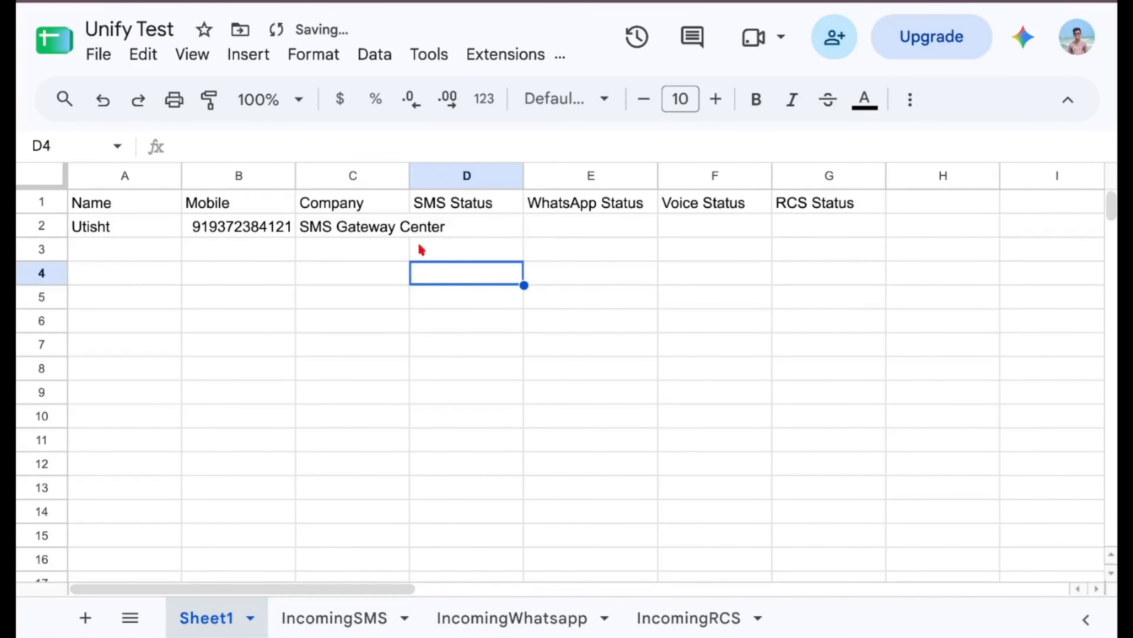
left_click_drag(410, 174, 474, 175)
left_click(527, 225)
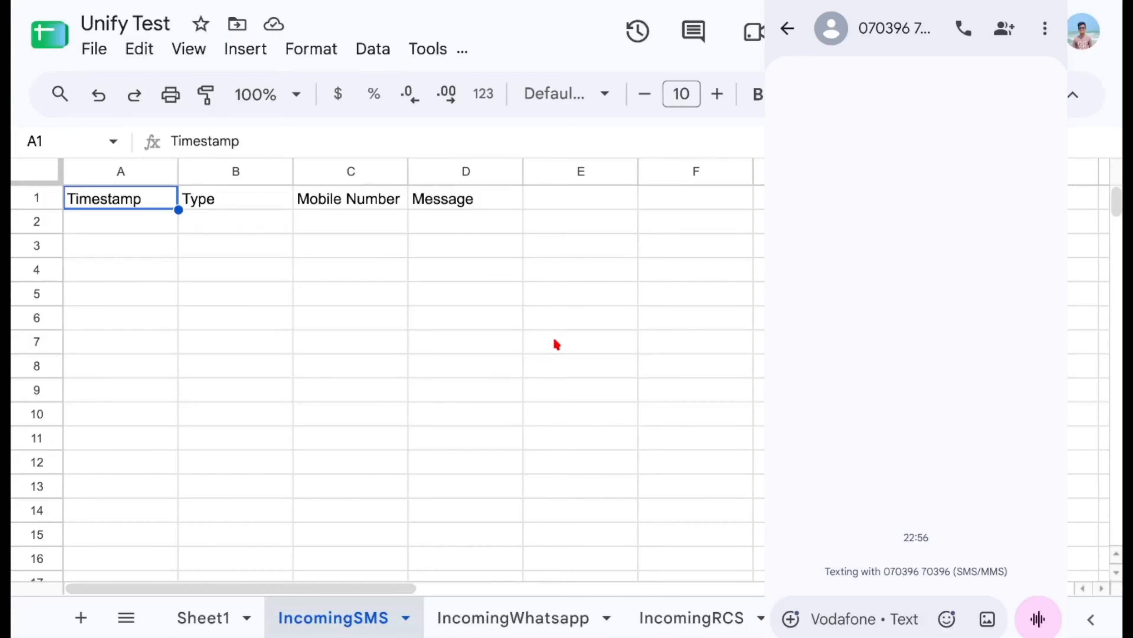
From the phone, send test messages 'SGC Hi' by SMS, 'Hi' by WhatsApp and 'Hello' by RCS.
type("SGC Hi")
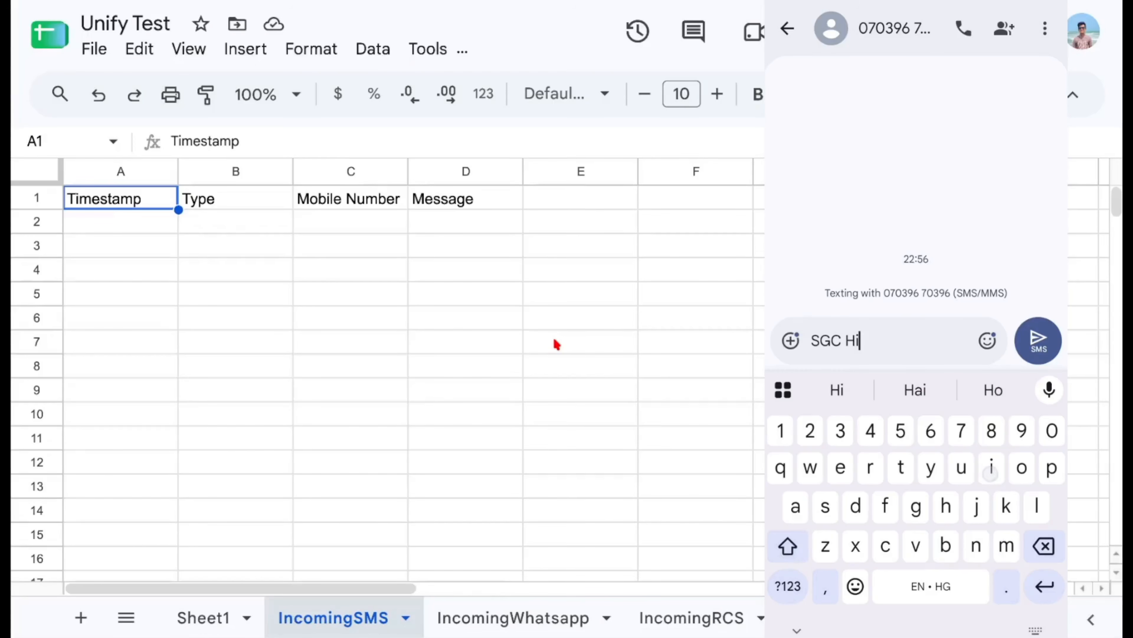
left_click(1042, 345)
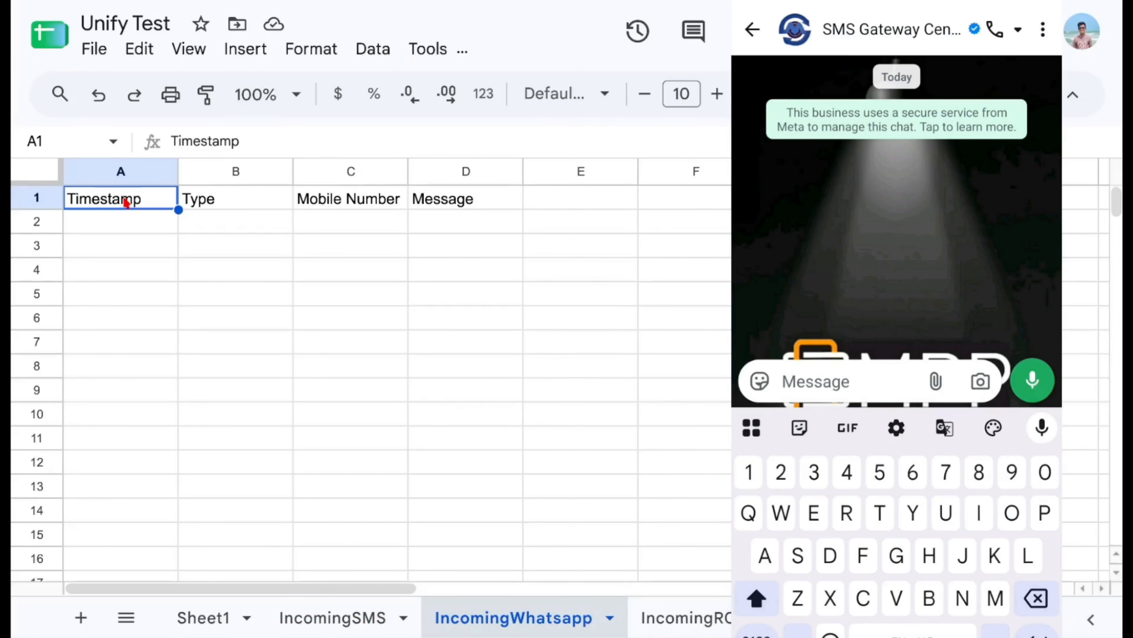
type("Hi")
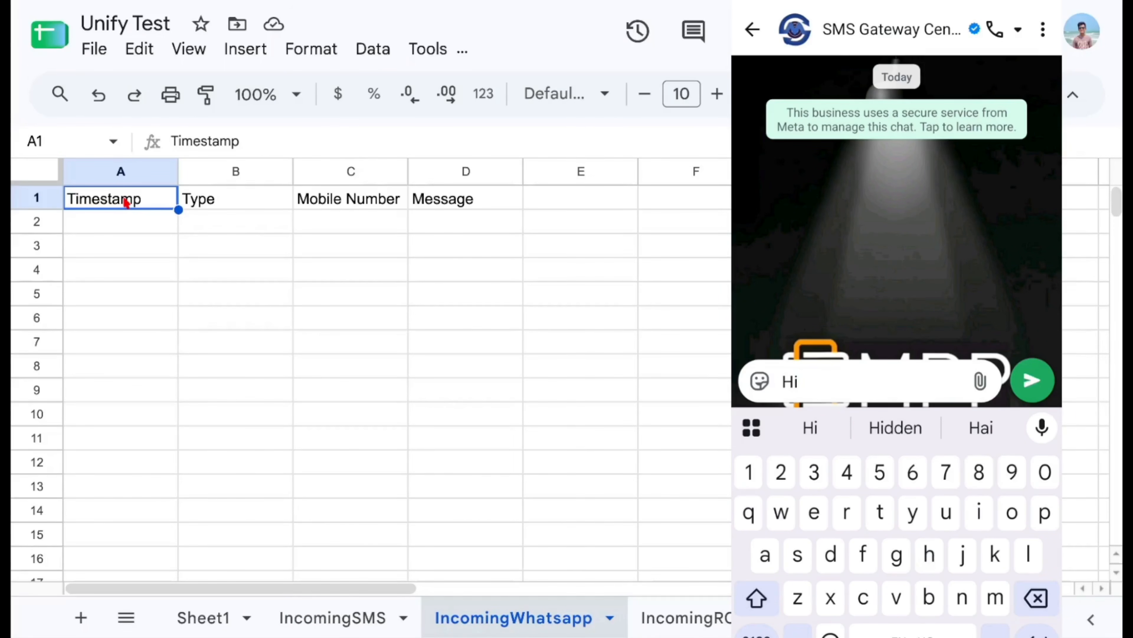
left_click(1032, 388)
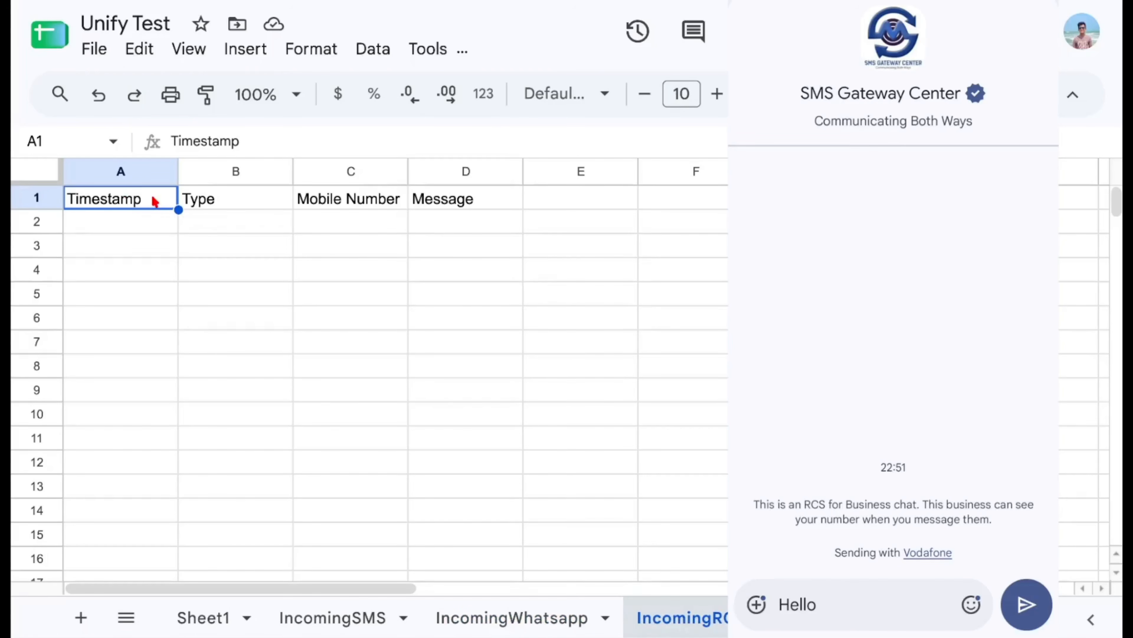
left_click(816, 607)
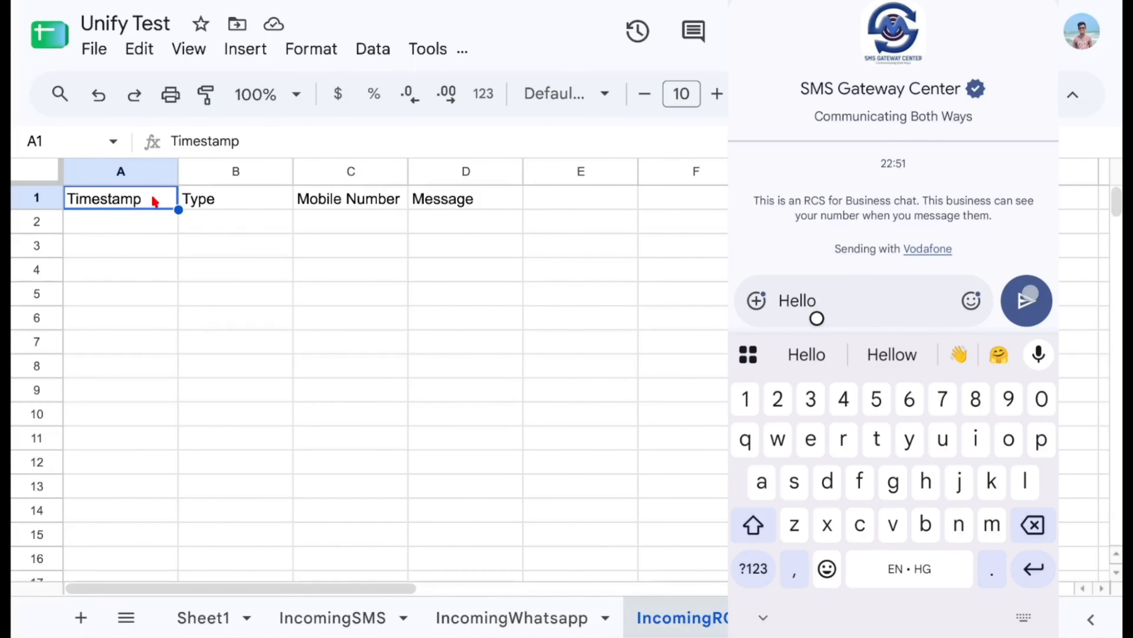
left_click(1027, 301)
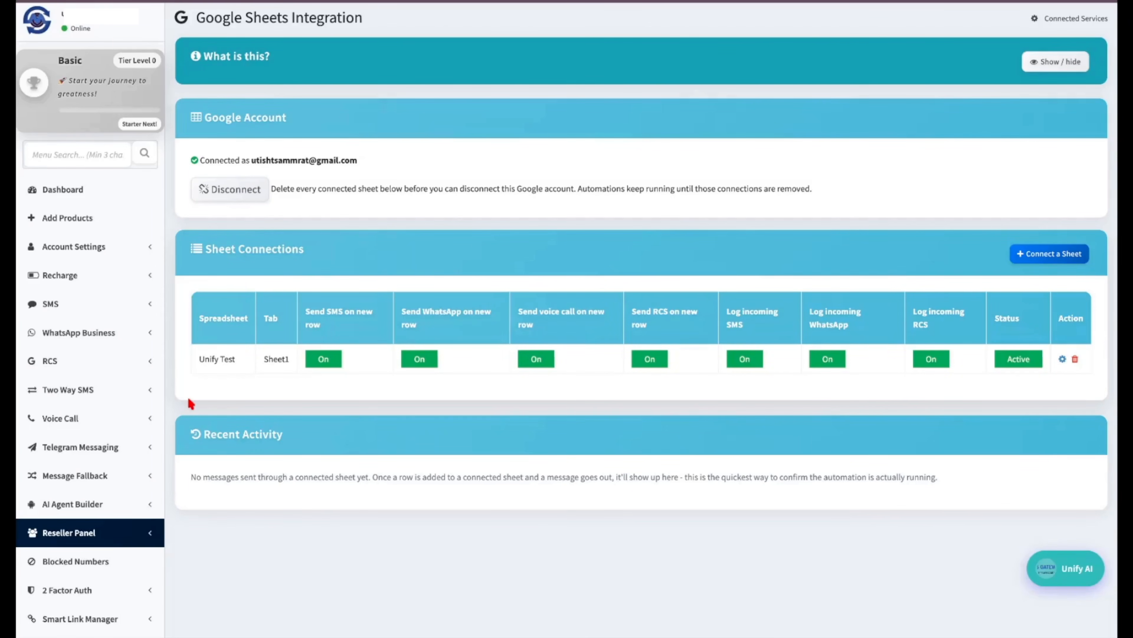
Open the RCS DLR log and review the FAILED, rate-limit-exceeded entry.
left_click(114, 358)
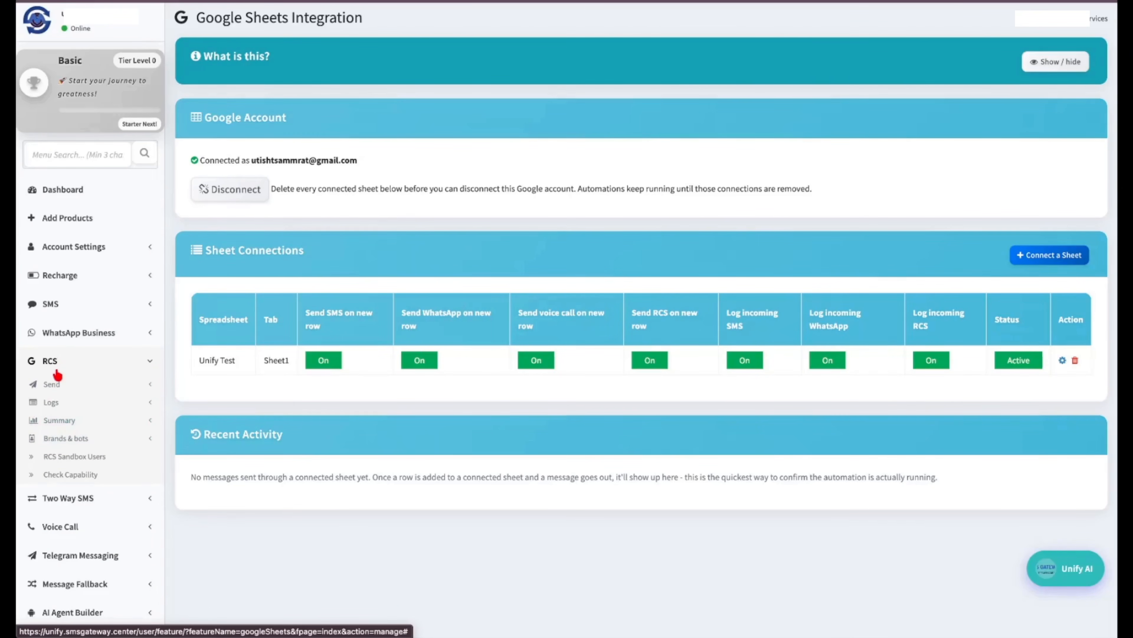
left_click(50, 402)
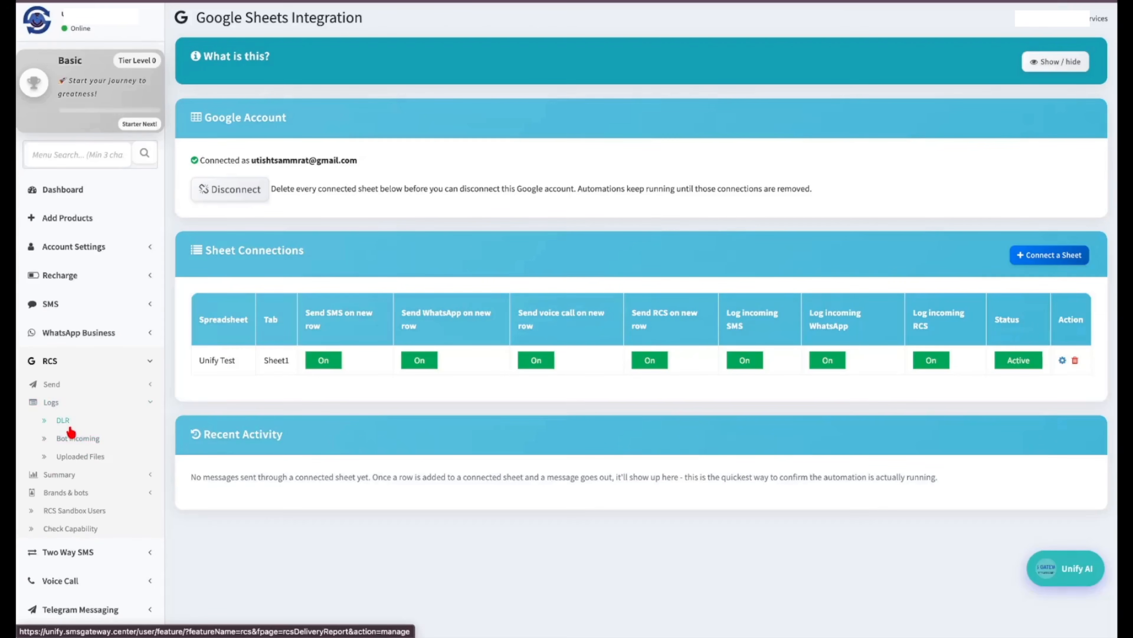
left_click(62, 420)
scroll(412, 425, "down", 4)
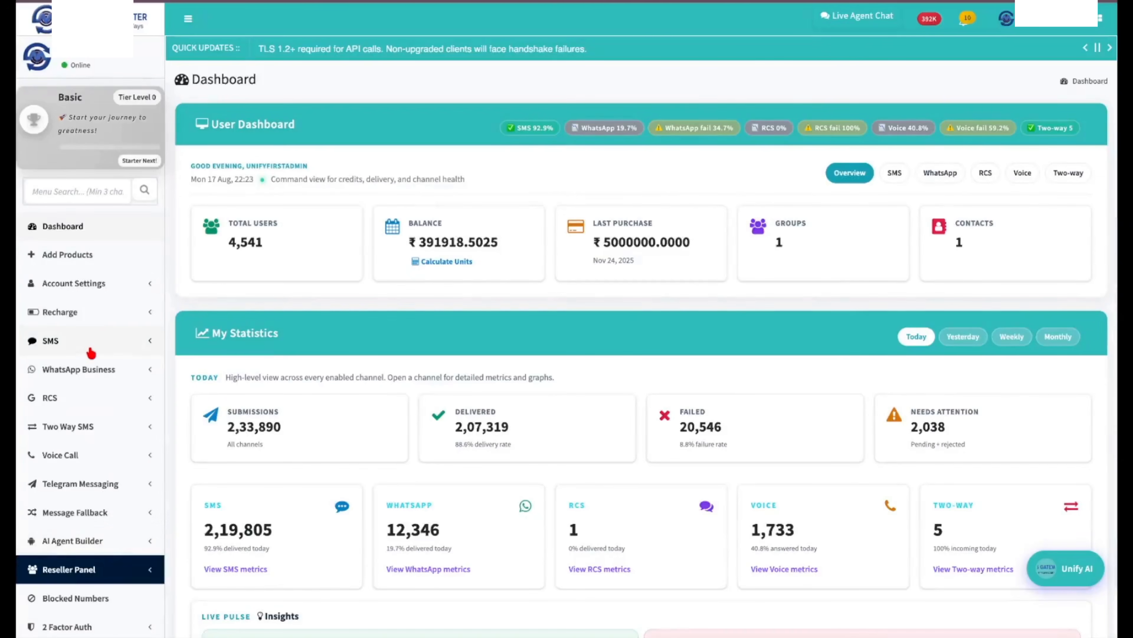
Open the SMS Delivery Report under SMS Reports.
left_click(91, 353)
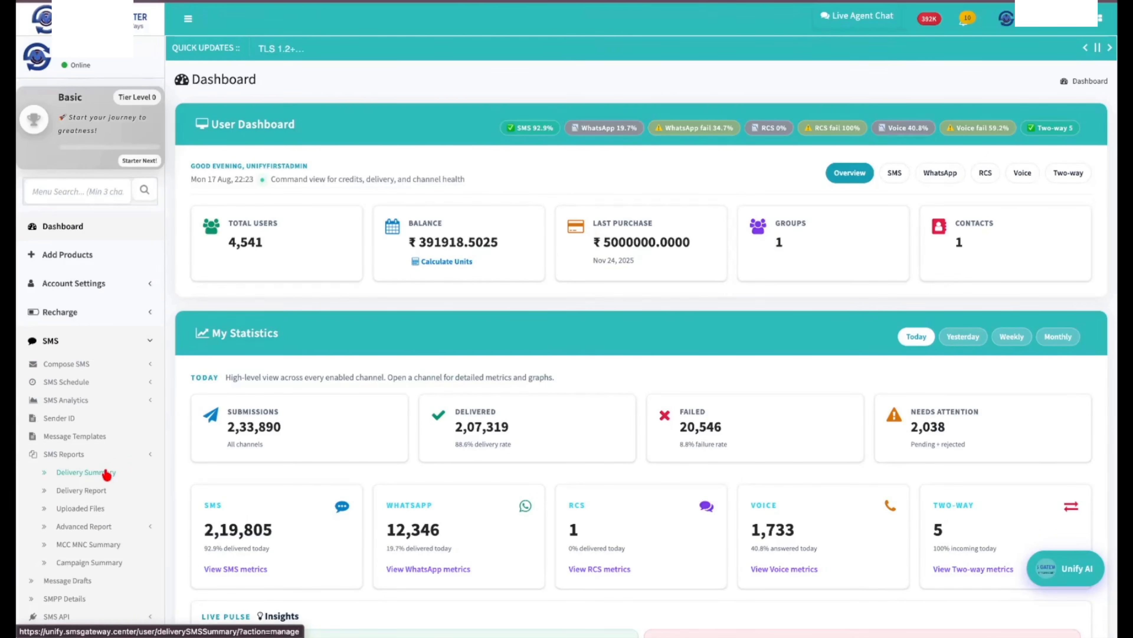
scroll(91, 464, "down", 2)
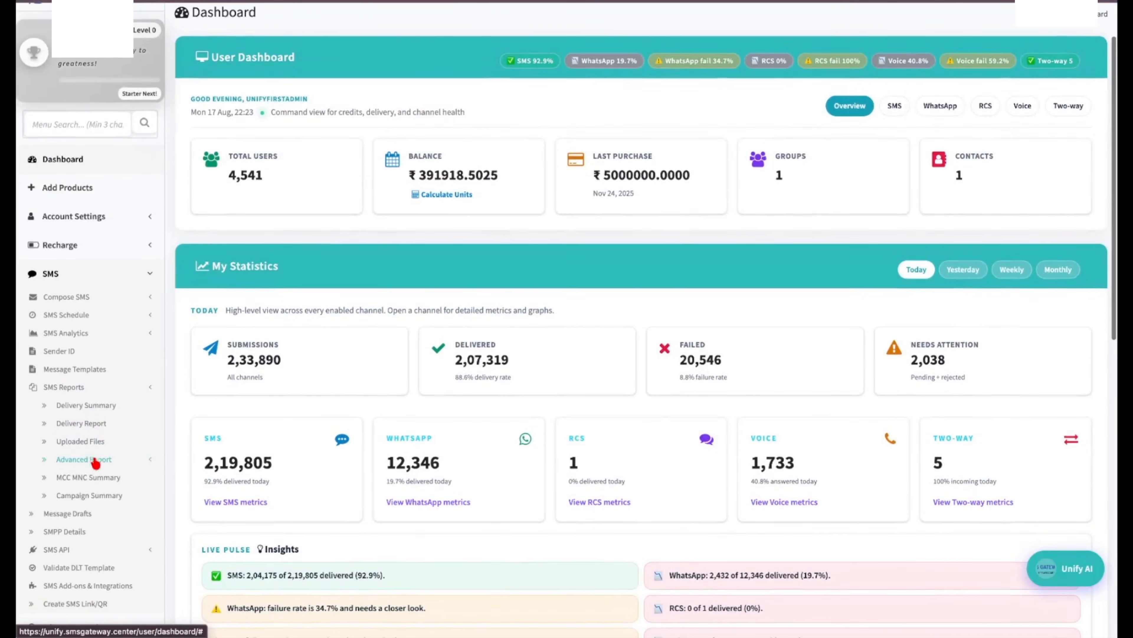
left_click(99, 424)
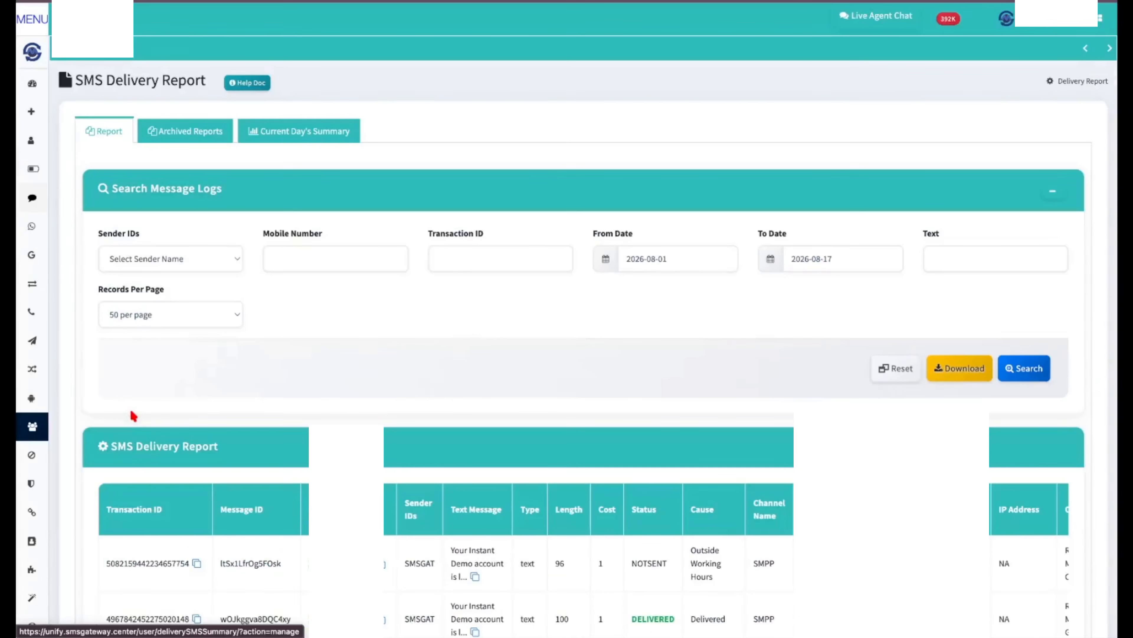
scroll(203, 380, "down", 3)
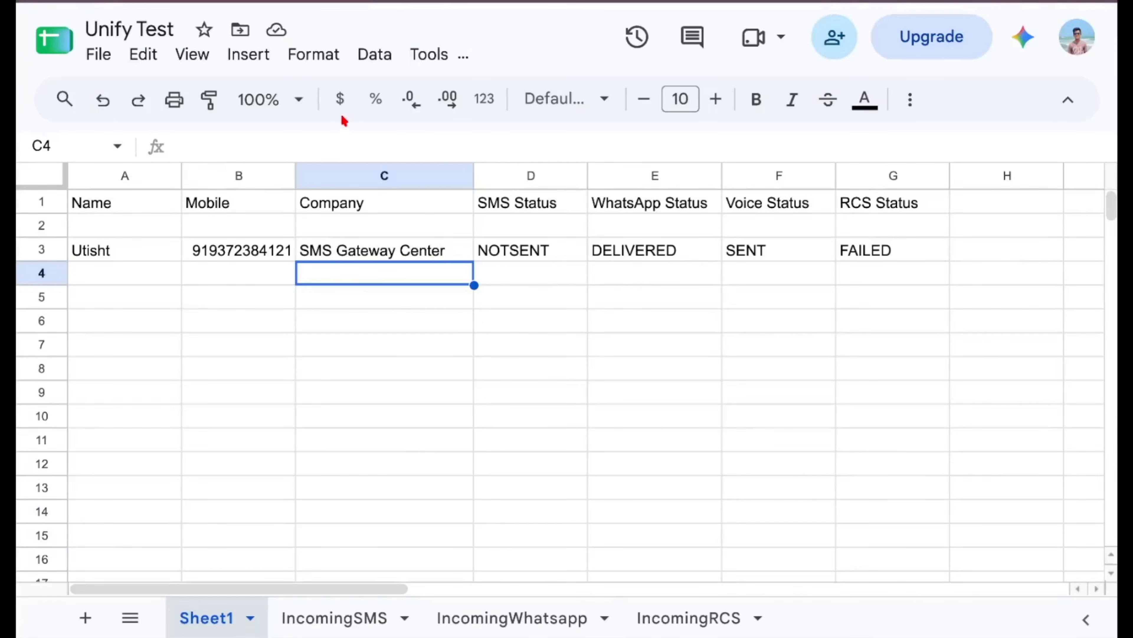
Check row 3's SMS status and open the WhatsApp Business WA Report.
left_click(514, 249)
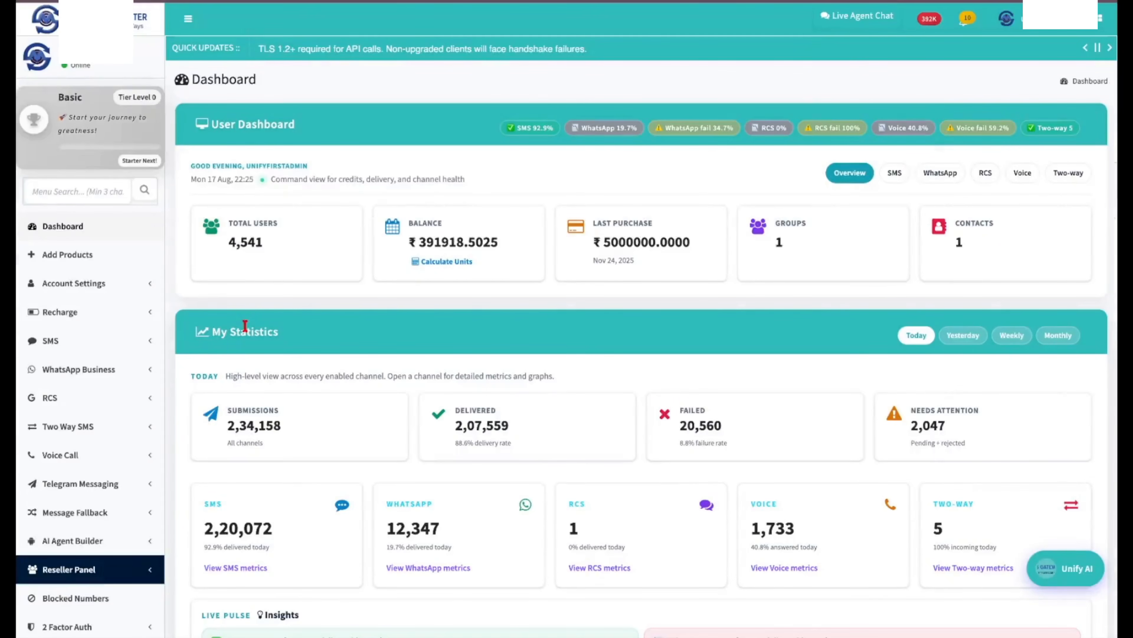
left_click(150, 378)
scroll(150, 379, "down", 5)
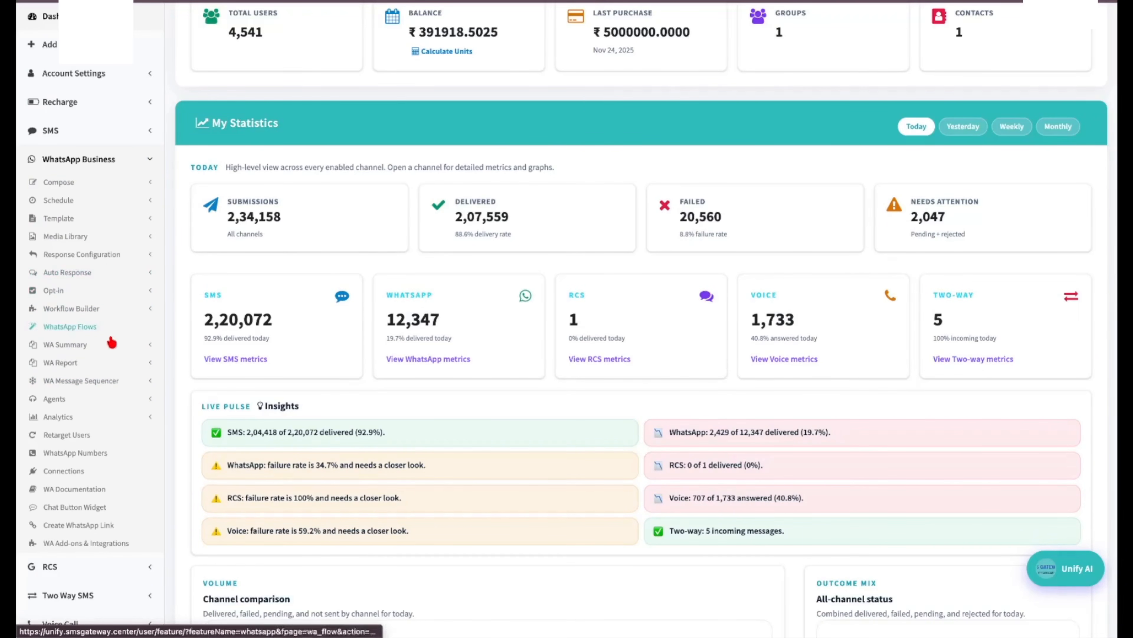
left_click(110, 363)
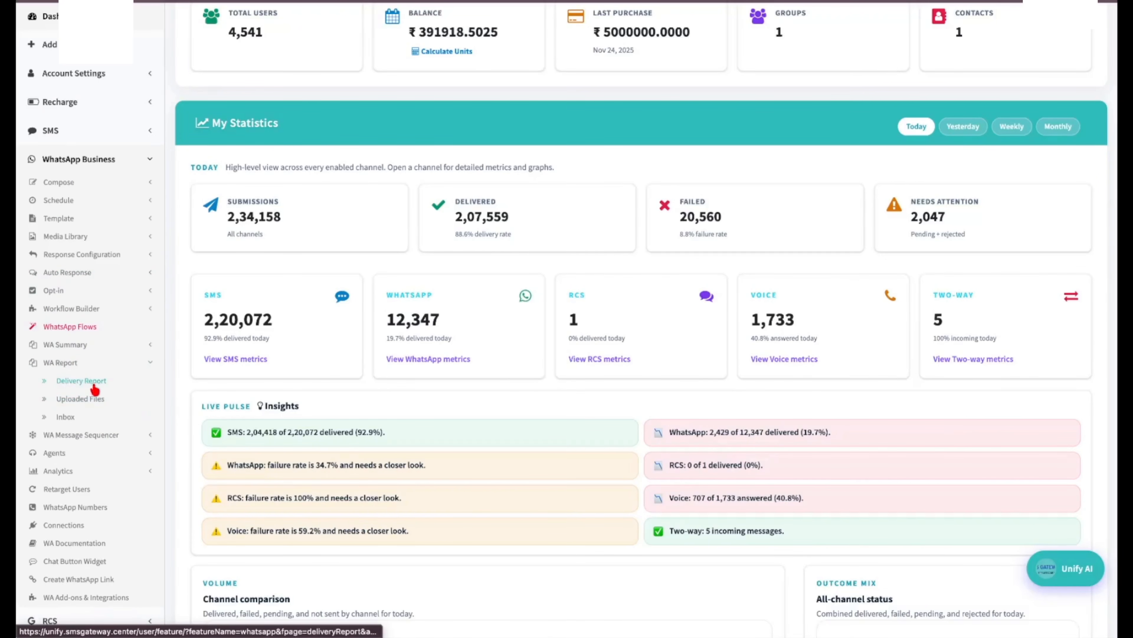
left_click(74, 387)
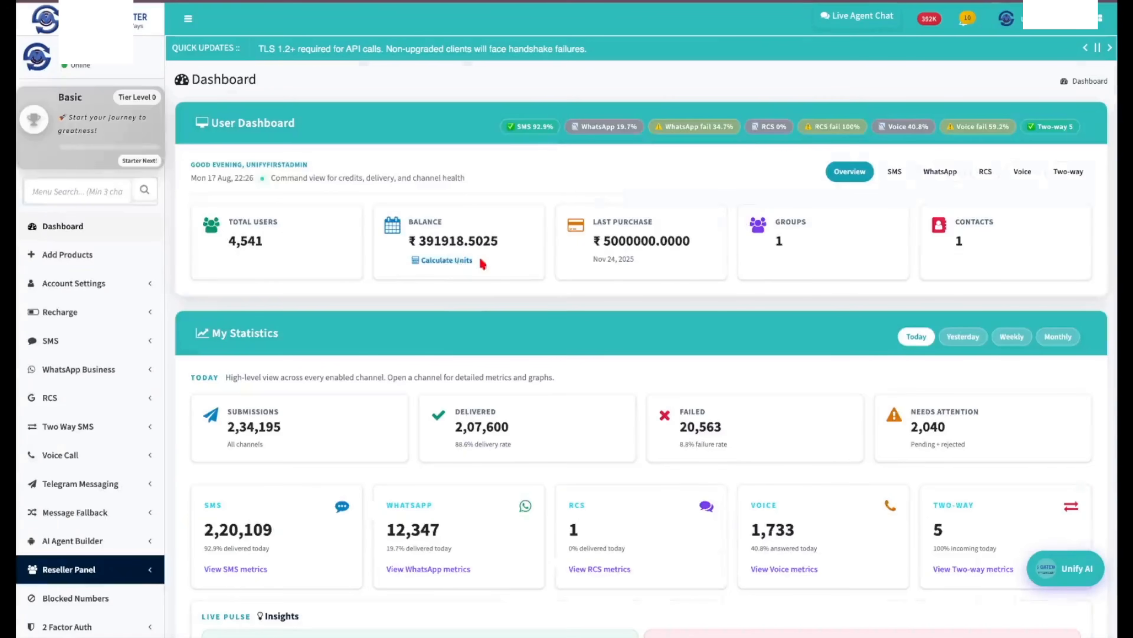
Open the Voice DLR report and find the sheet-triggered call marked BUSY.
left_click(138, 454)
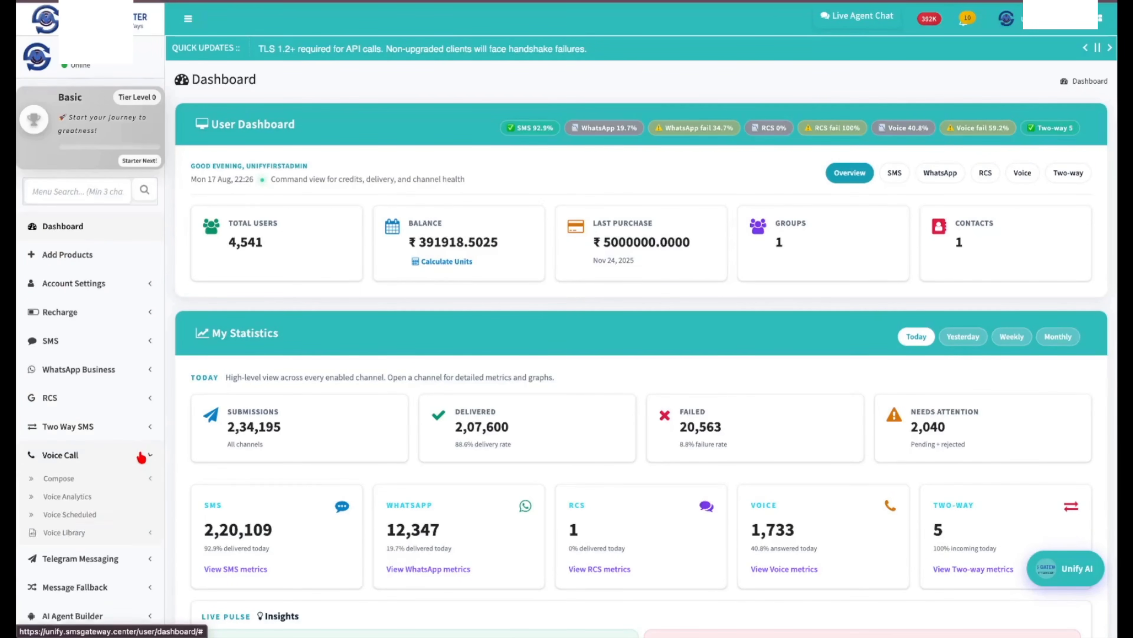
scroll(141, 455, "down", 3)
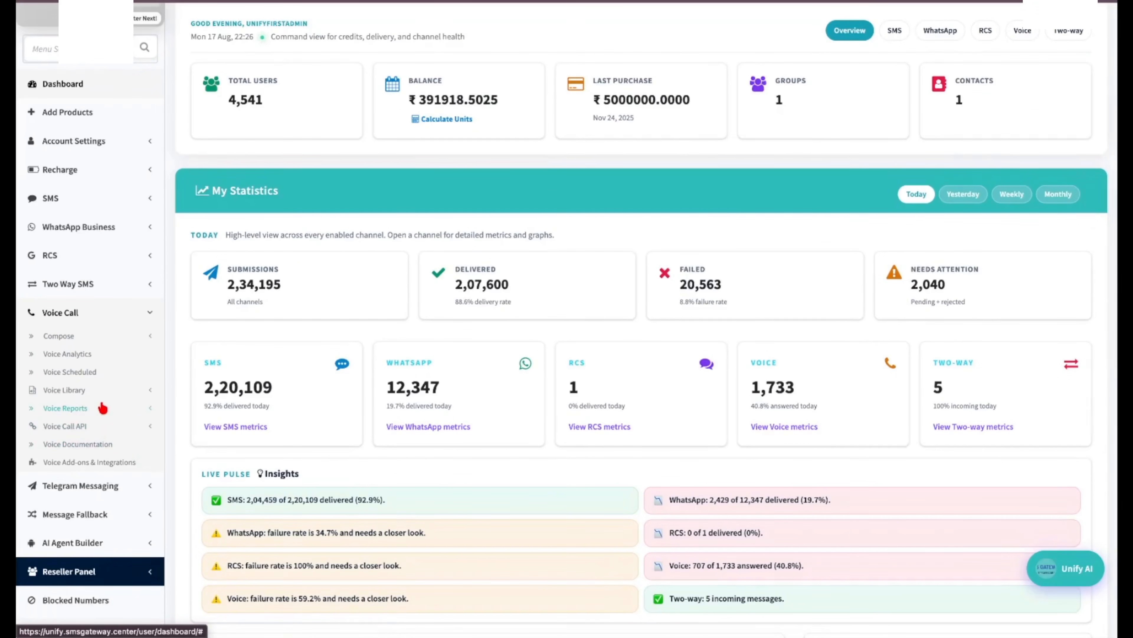
left_click(101, 408)
left_click(78, 426)
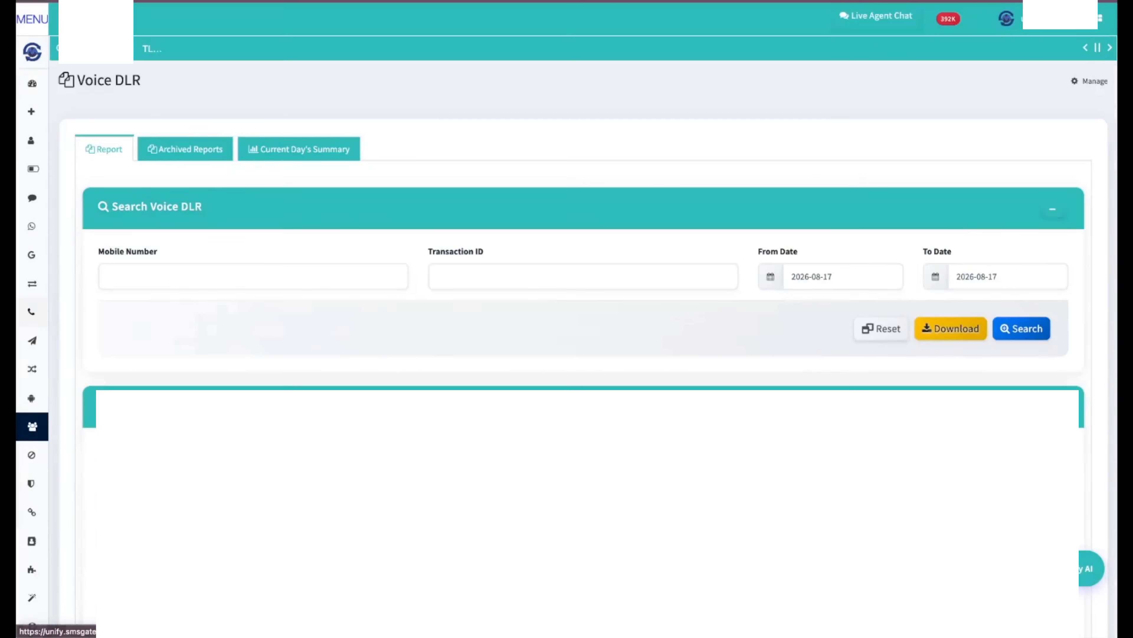
scroll(567, 313, "down", 3)
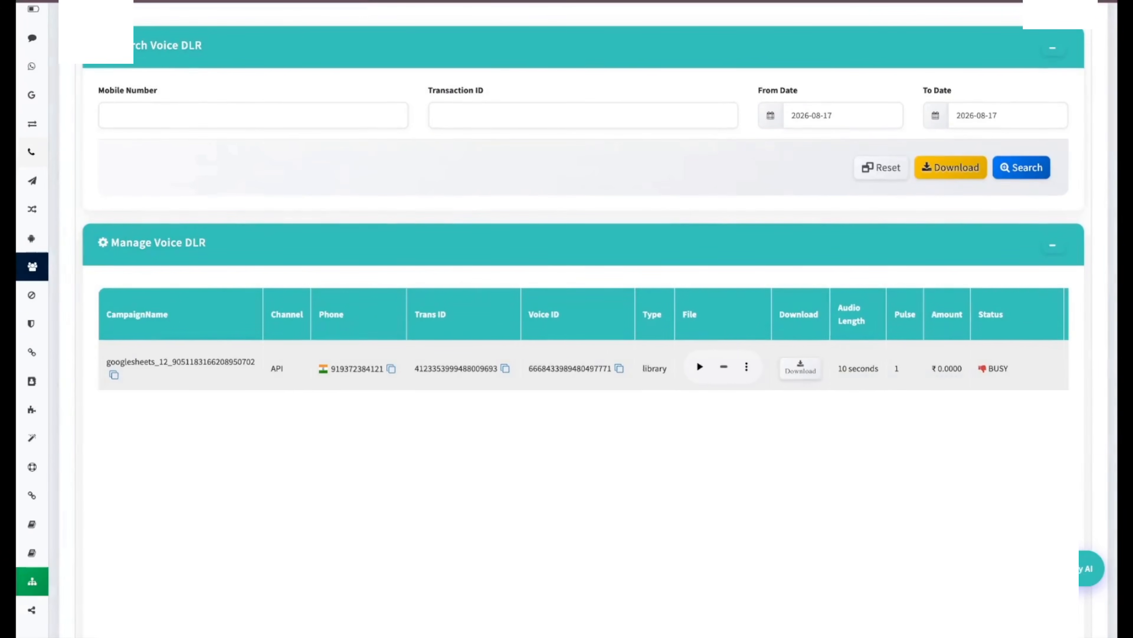
scroll(791, 373, "right", 5)
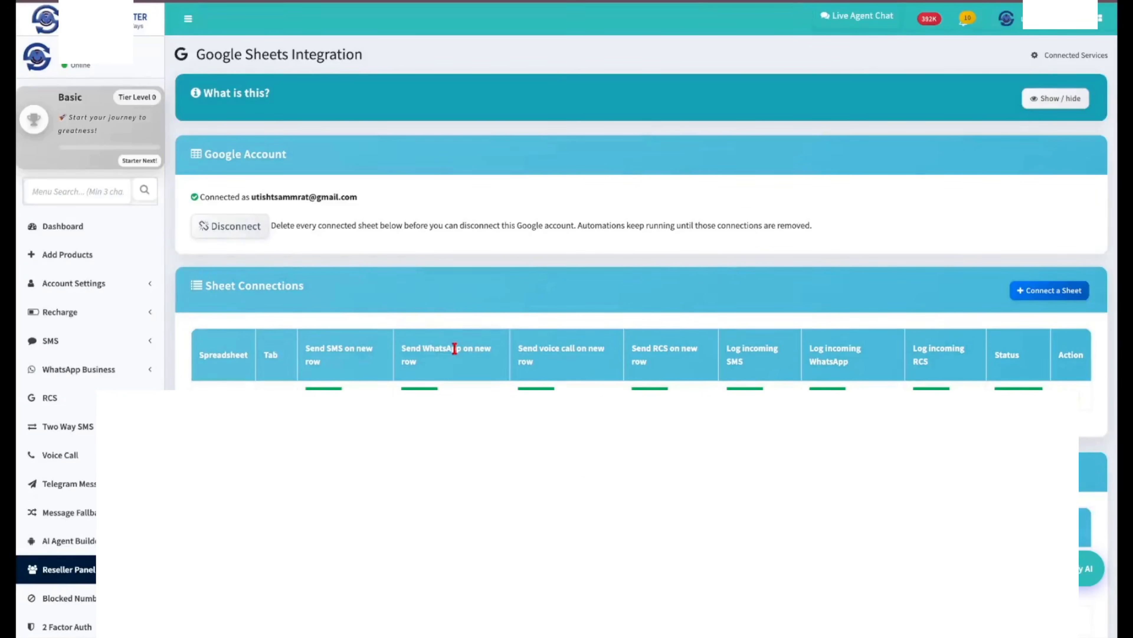
scroll(453, 346, "down", 2)
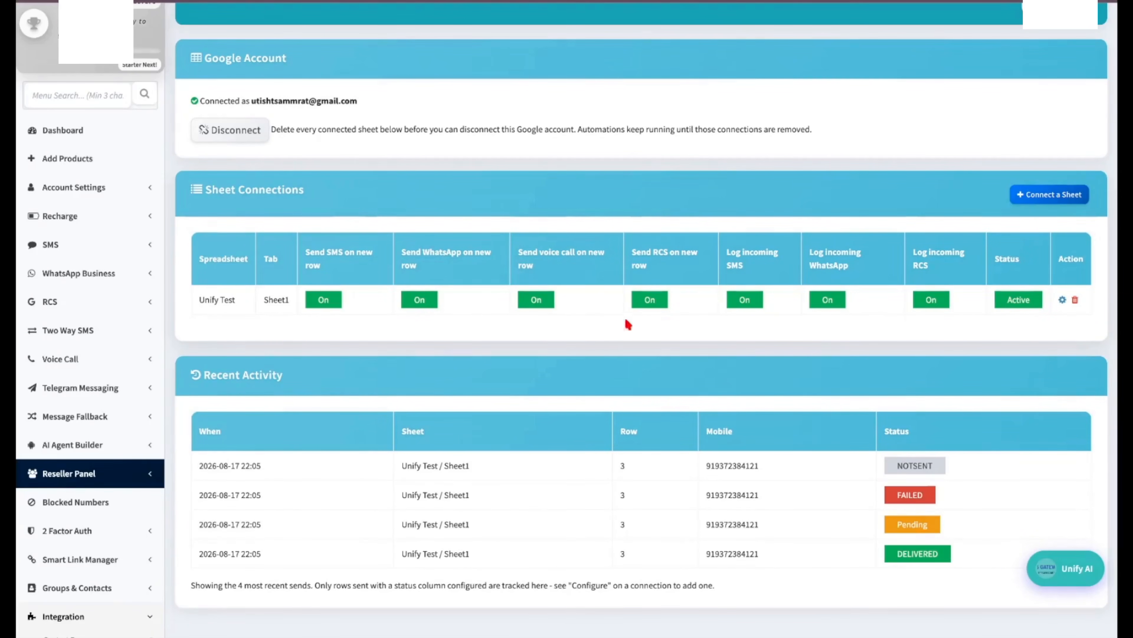
Review the Unify Test connection's Configure Connection settings and save the changes.
left_click(1063, 300)
scroll(570, 461, "down", 1)
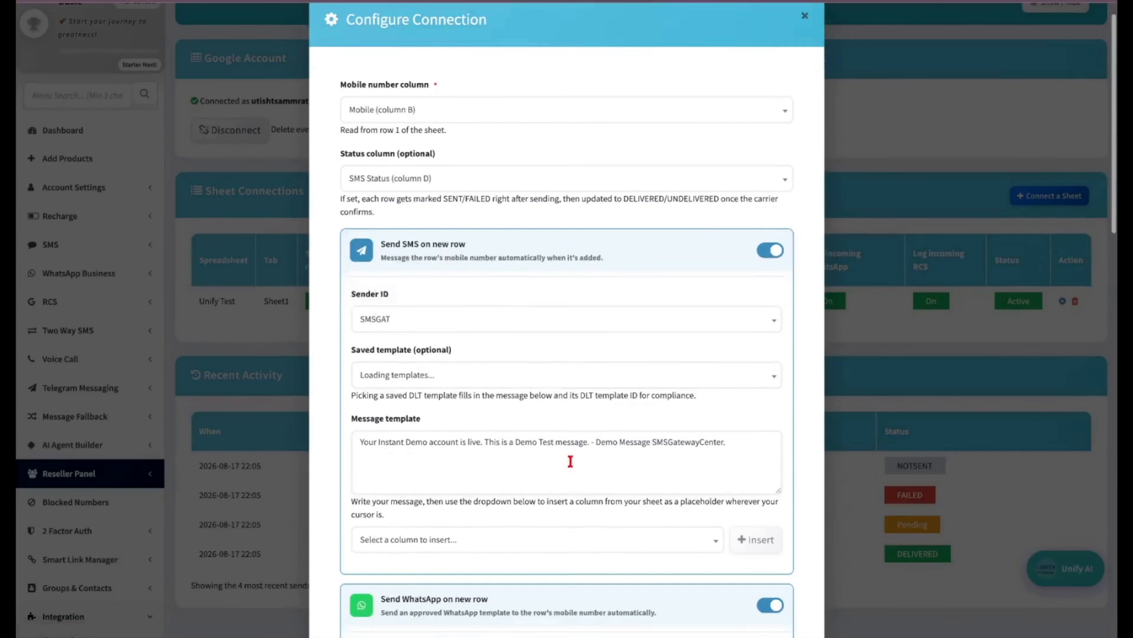
scroll(571, 461, "down", 20)
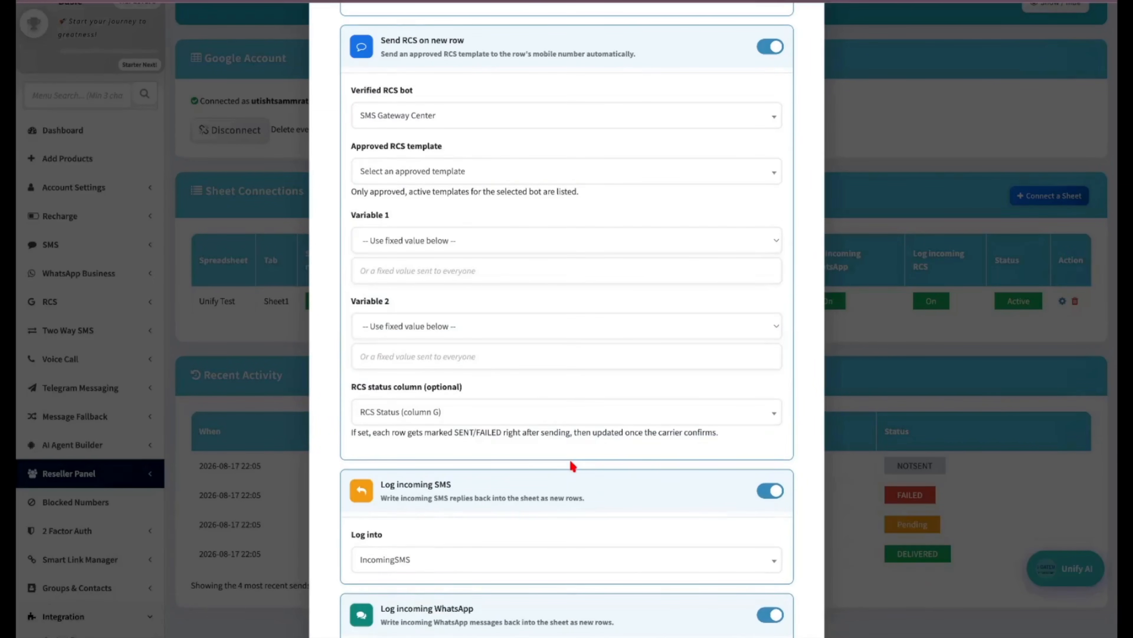
scroll(569, 459, "down", 7)
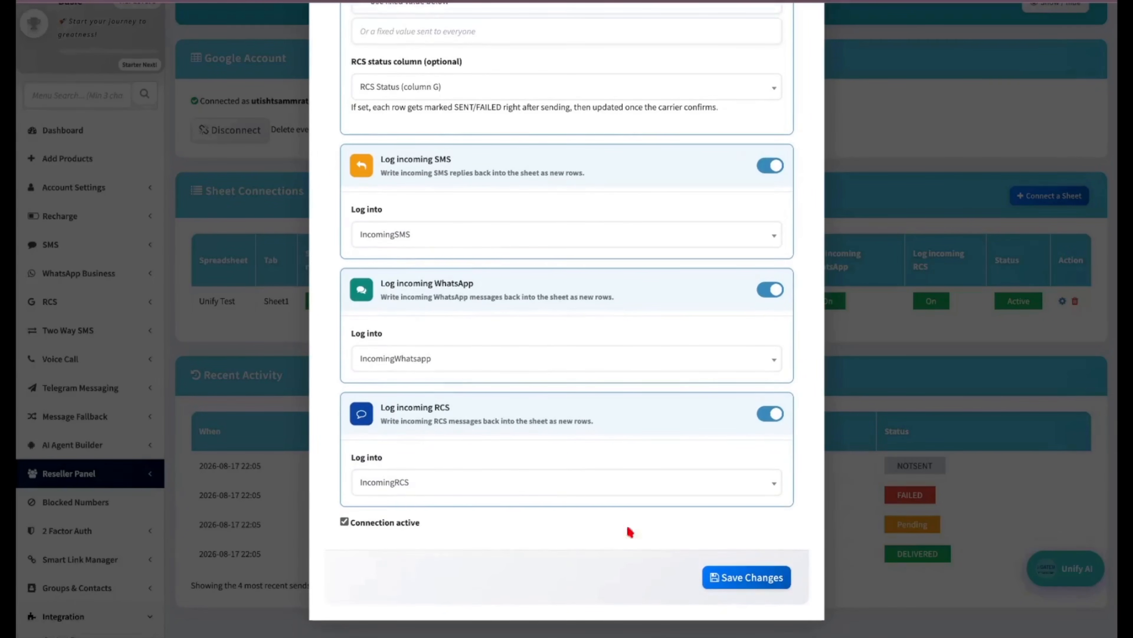
left_click(736, 585)
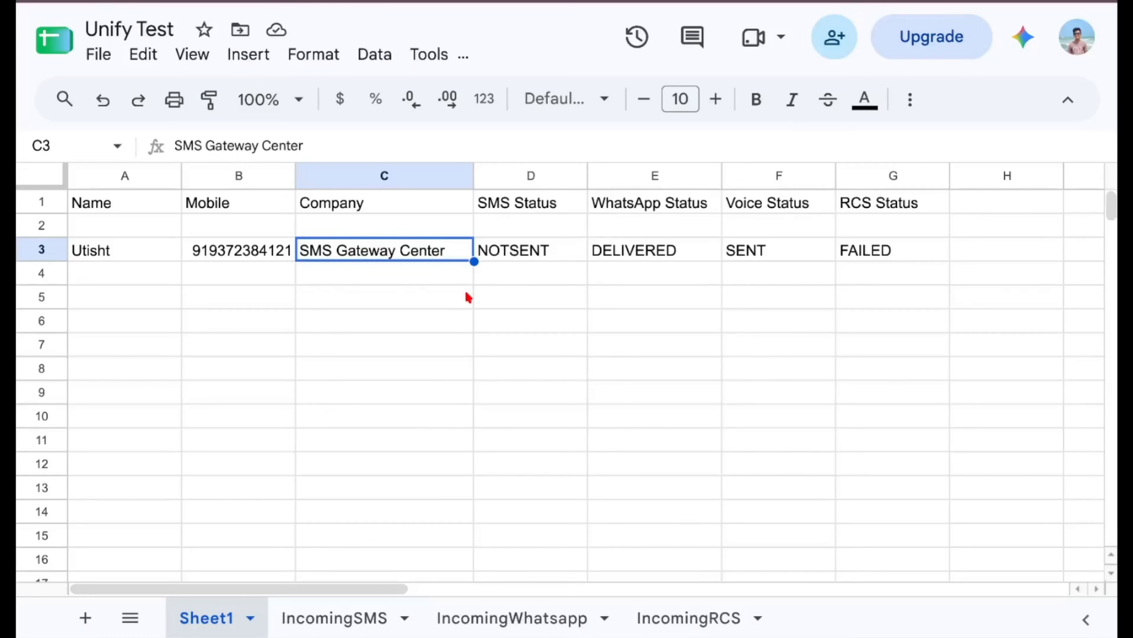